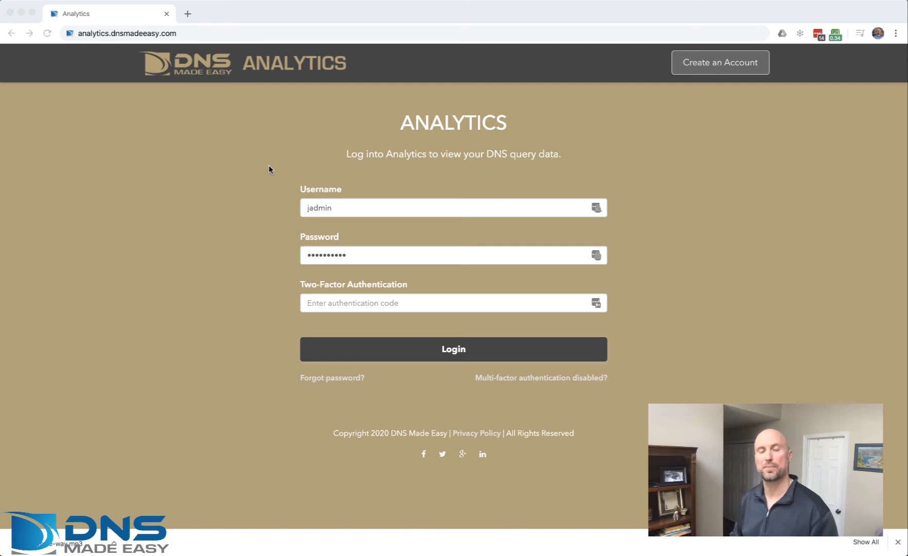
Reload the analytics login page, reveal the two-factor code field, and log in to the dashboard.
click(201, 32)
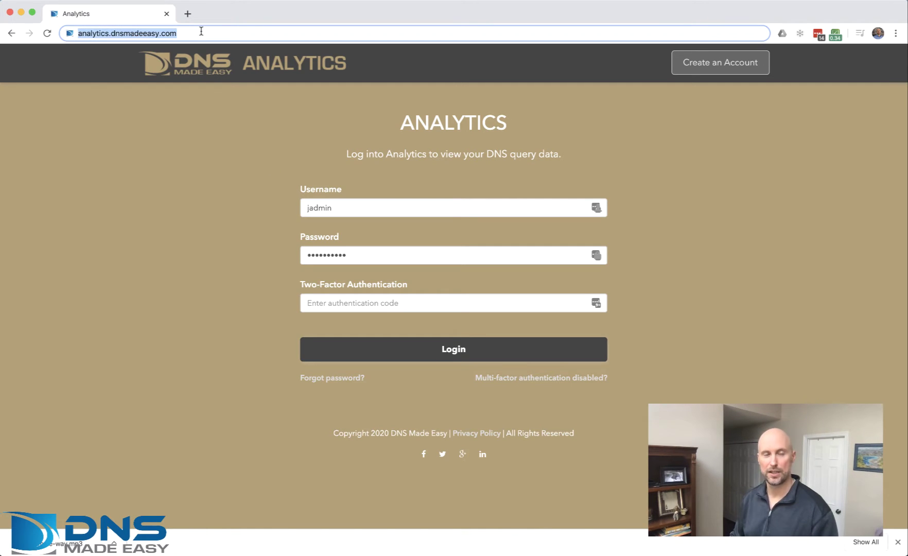
click(205, 31)
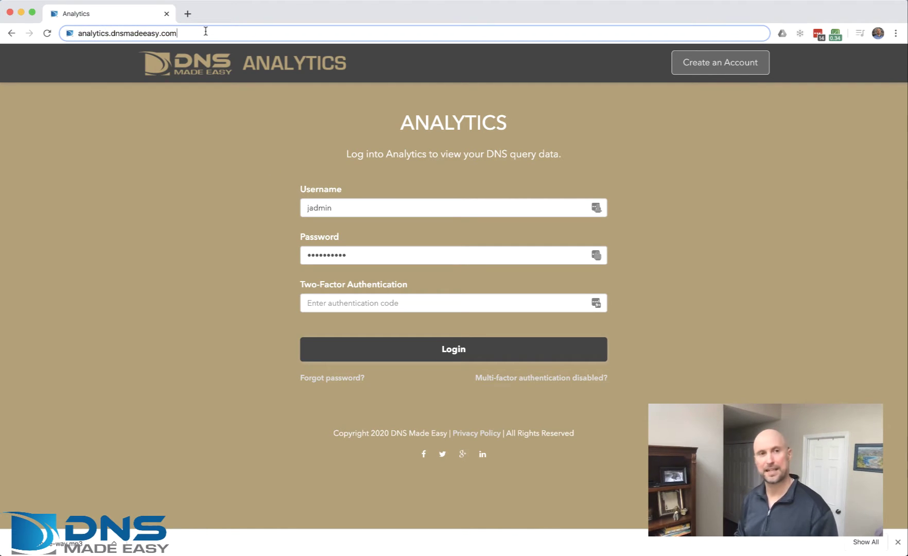
key(Return)
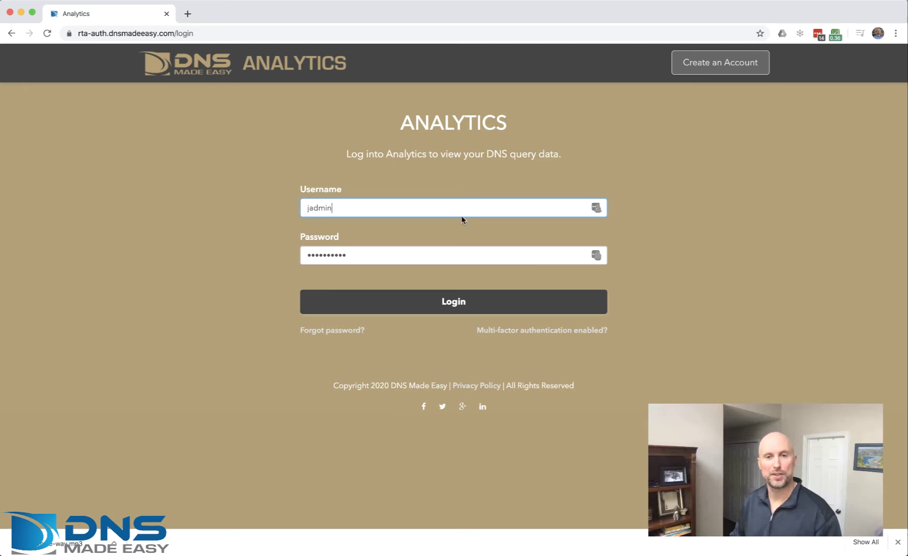
click(525, 330)
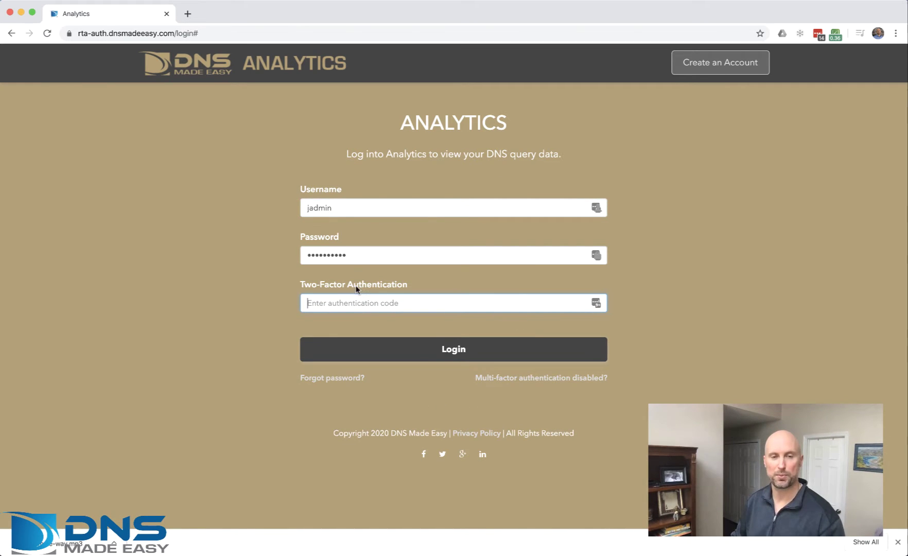
click(450, 348)
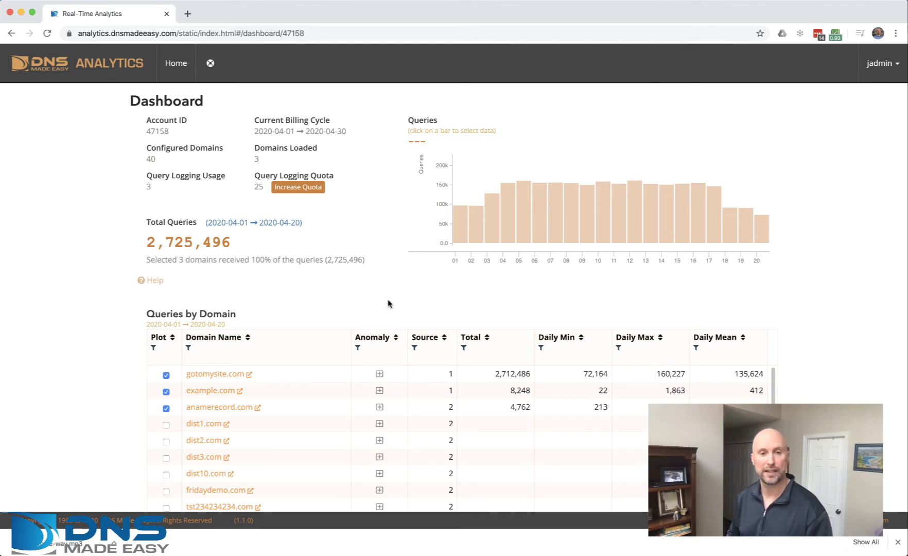
scroll(270, 378, down, 10)
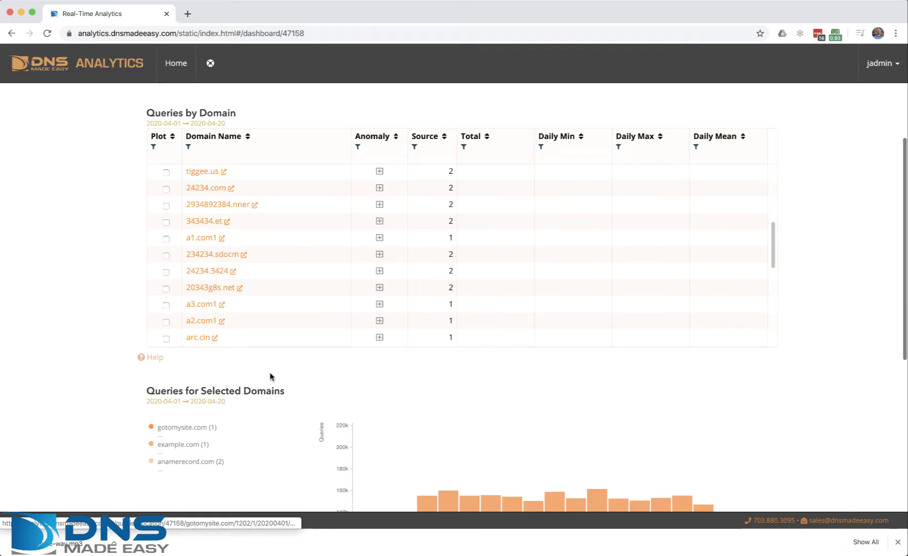
scroll(270, 377, down, 10)
mouse_move(381, 434)
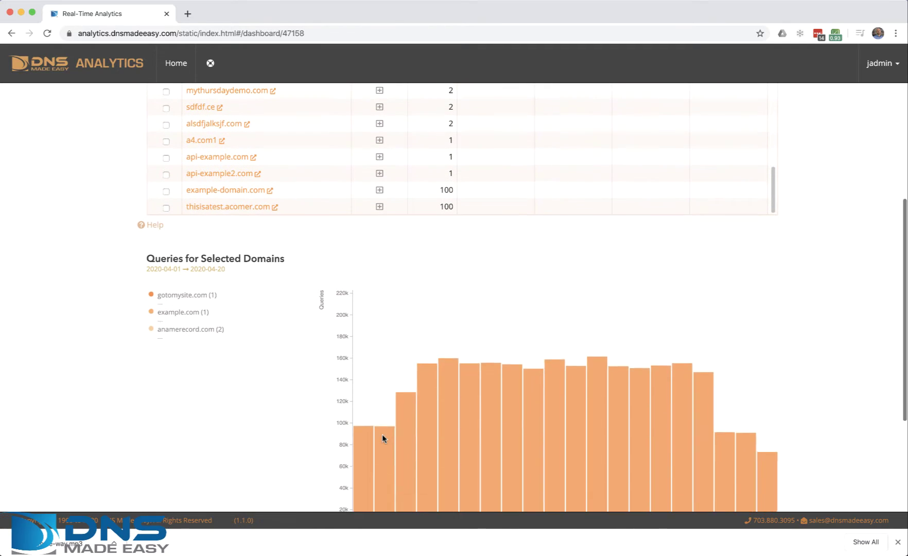
scroll(824, 290, up, 10)
scroll(476, 379, up, 5)
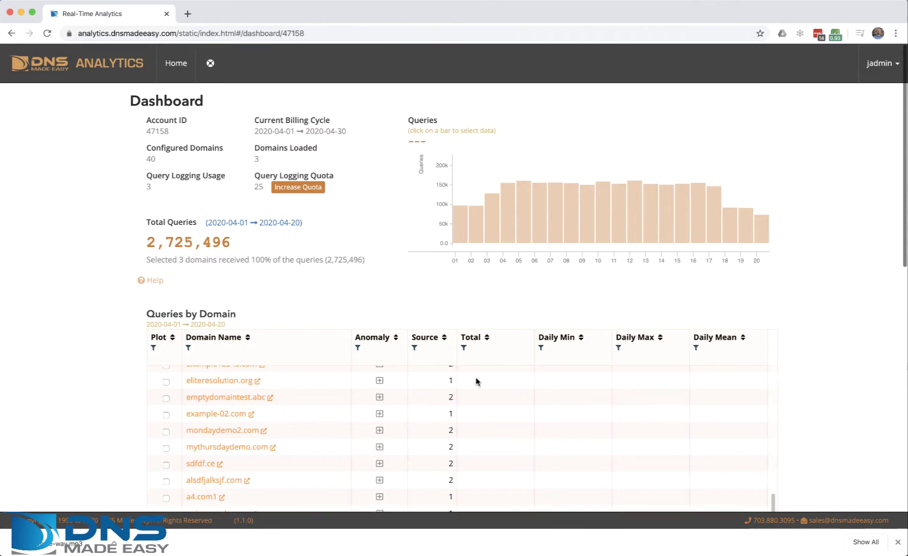
scroll(377, 403, up, 3)
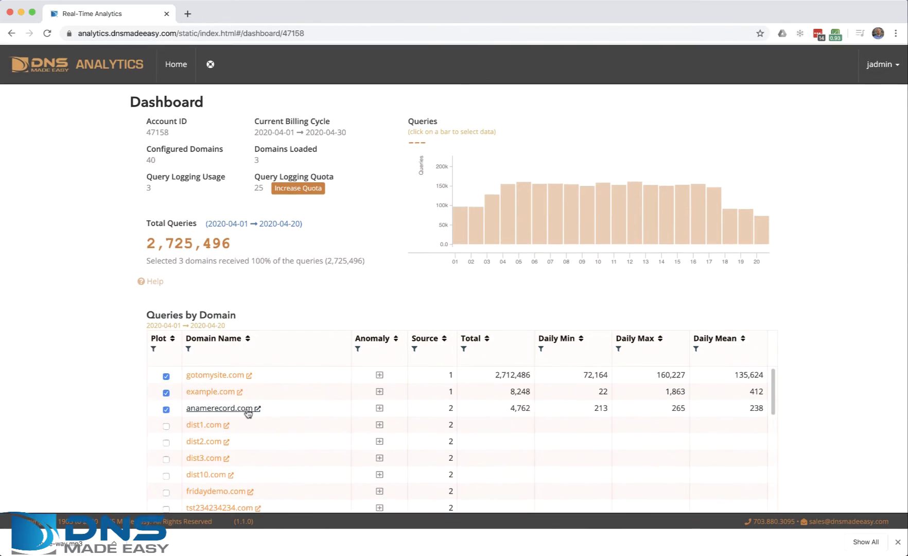
Open gotomysite.com's query details and bring its Queries by Location table into view, led by Hong Kong.
click(211, 375)
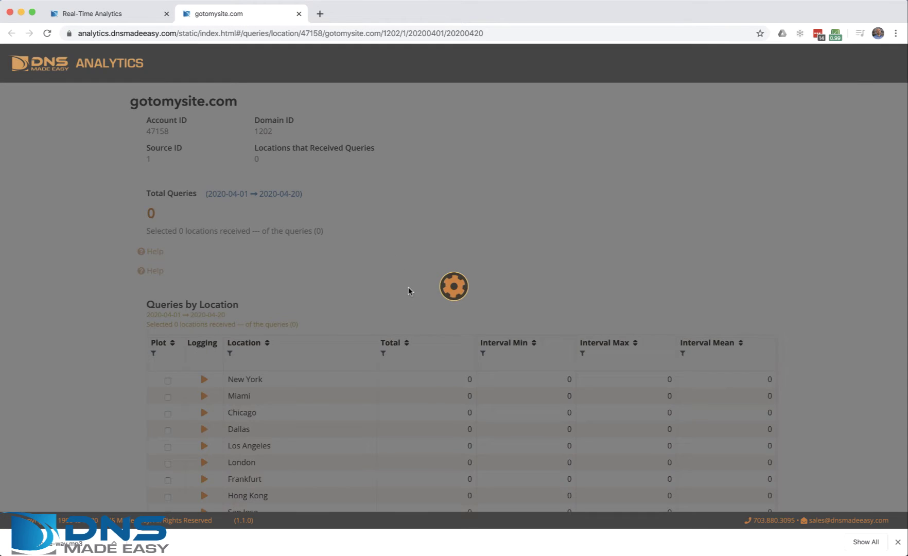
scroll(809, 383, down, 5)
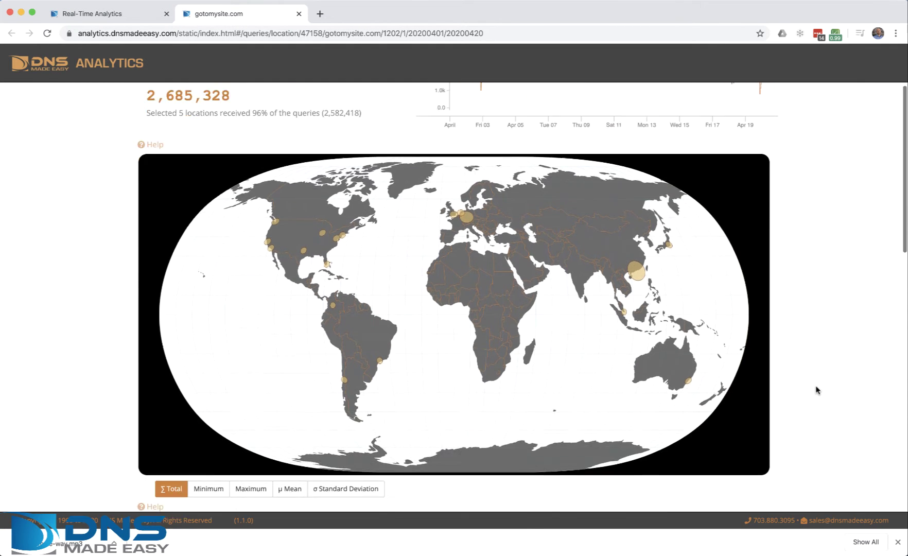
scroll(816, 390, down, 2)
scroll(816, 390, up, 5)
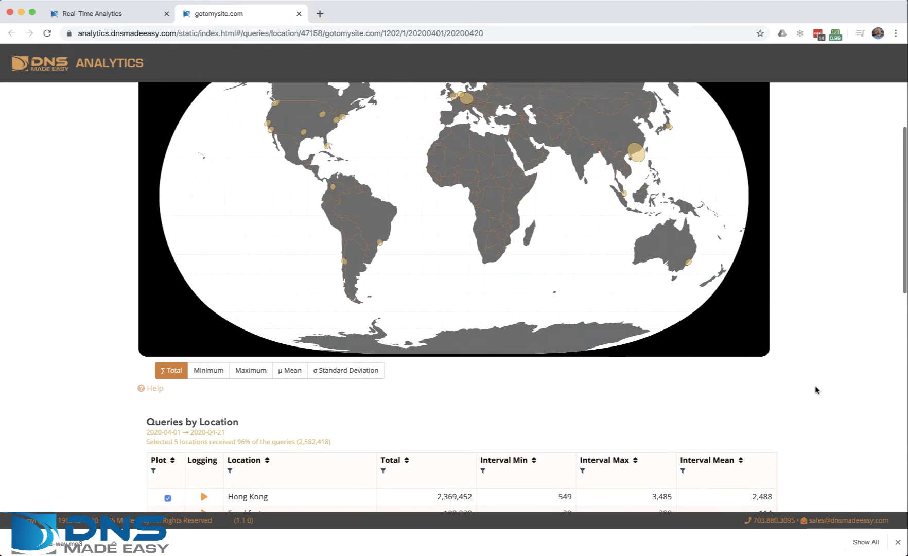
scroll(816, 390, down, 4)
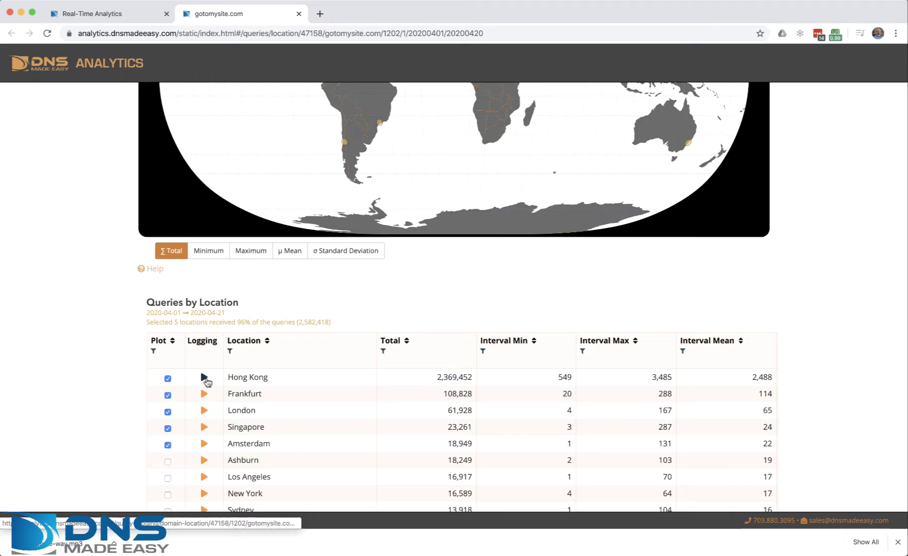
Start live query logging for Hong Kong and switch from the Map view to the Top view.
click(205, 380)
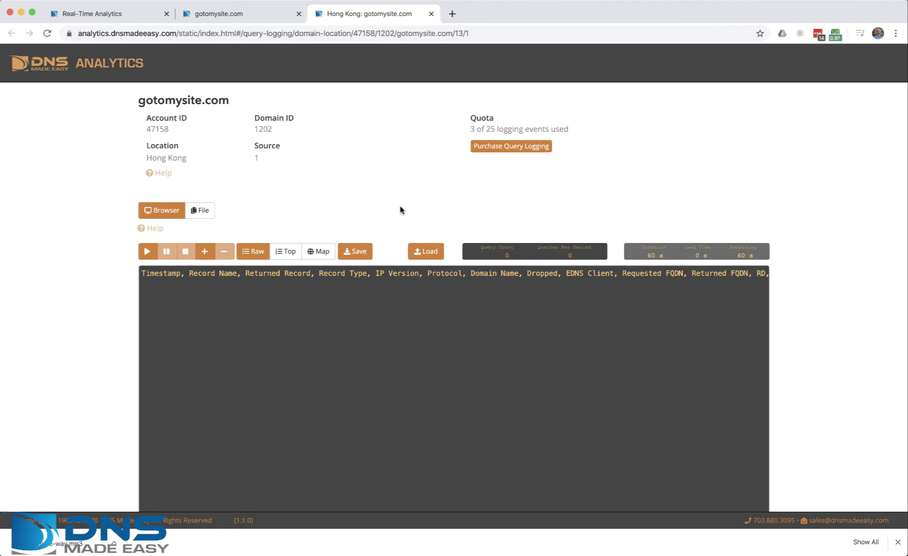
click(149, 252)
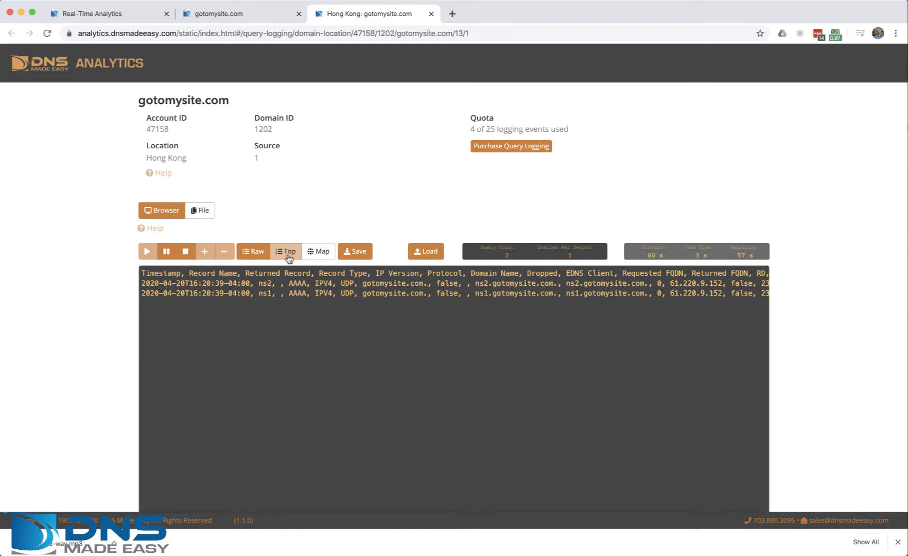
click(320, 252)
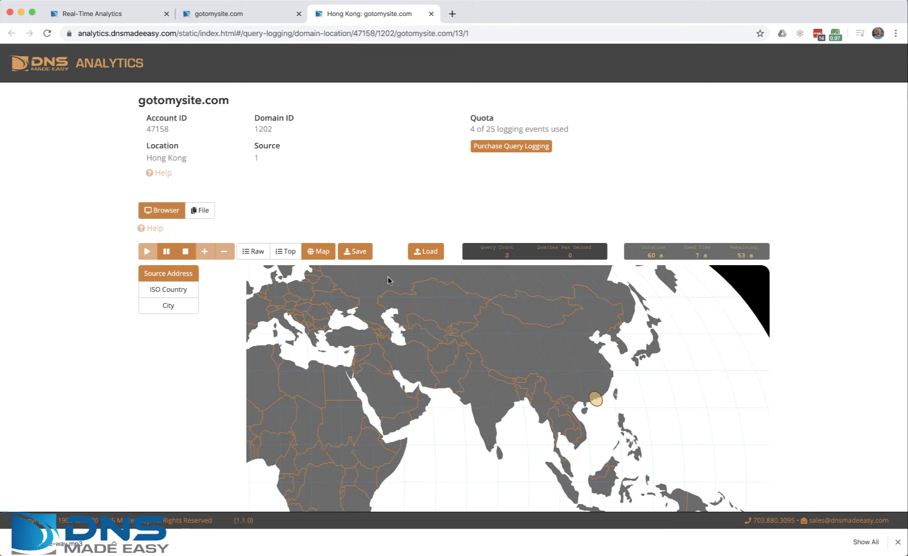
click(286, 253)
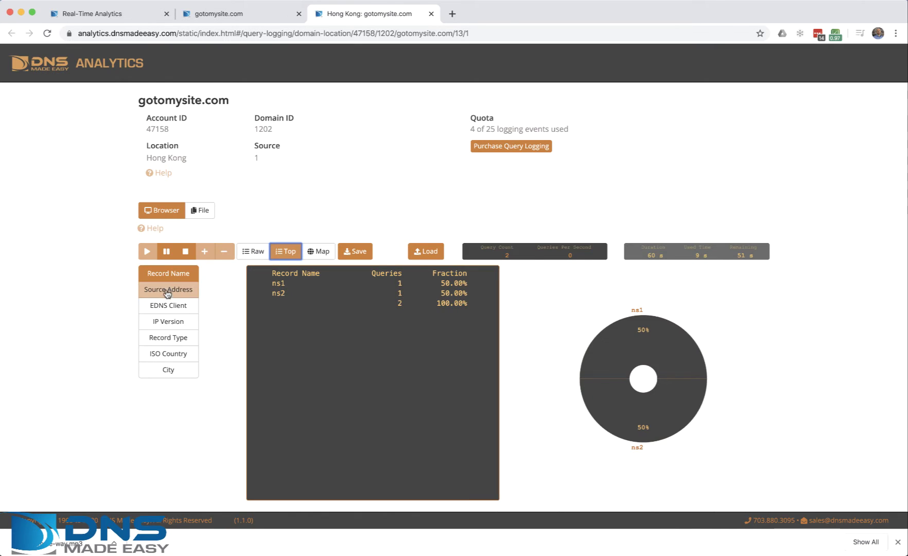
Cycle the breakdown through EDNS Client, IP Version and Record Type, ending on Source Address.
click(169, 295)
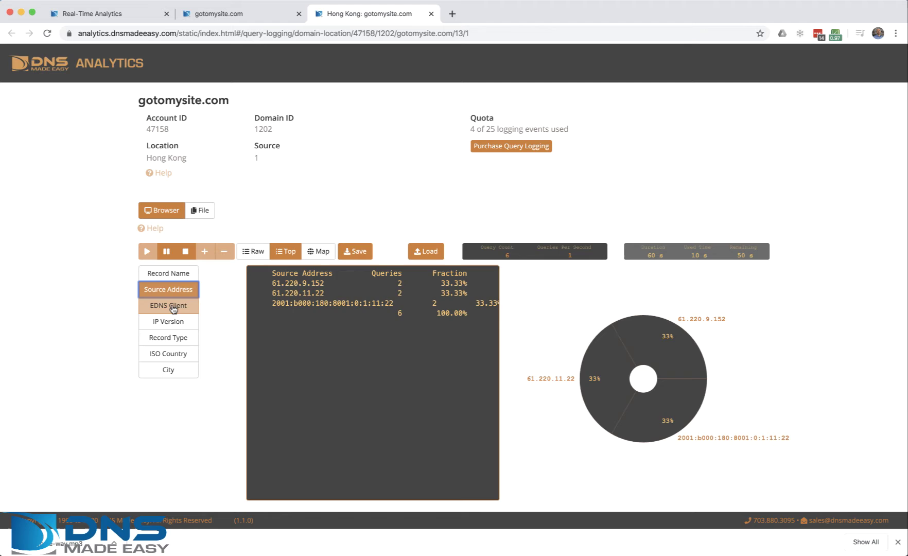
click(170, 306)
click(173, 322)
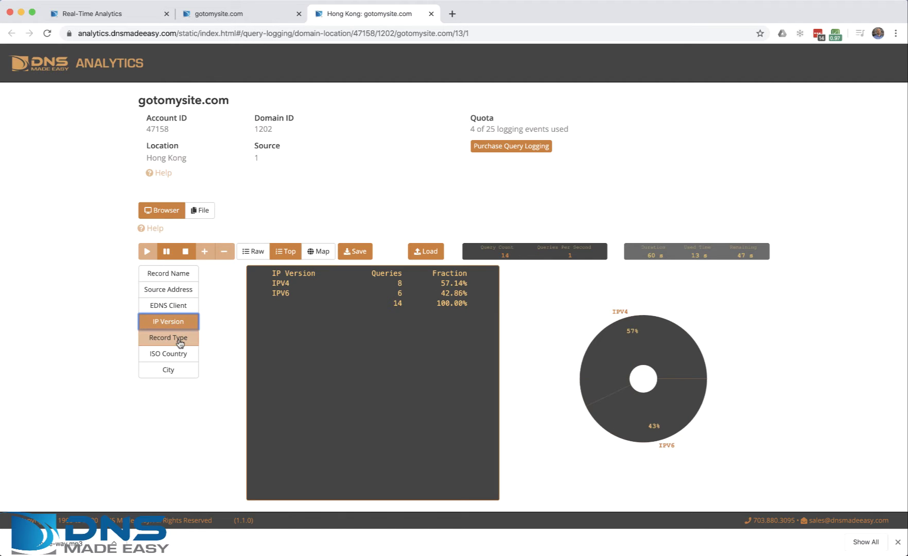
click(178, 337)
click(165, 291)
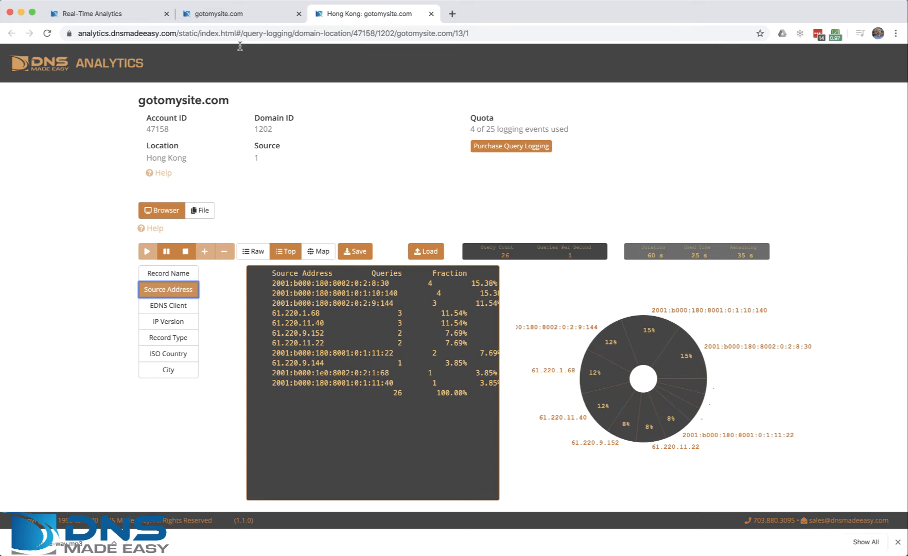
Return to the domains dashboard and open anomaly detection for gotomysite.com.
click(227, 21)
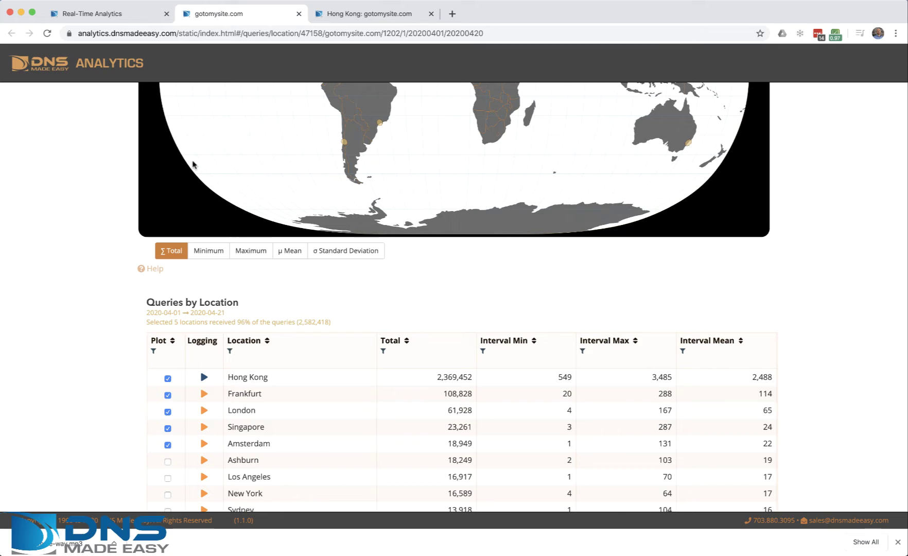
click(112, 23)
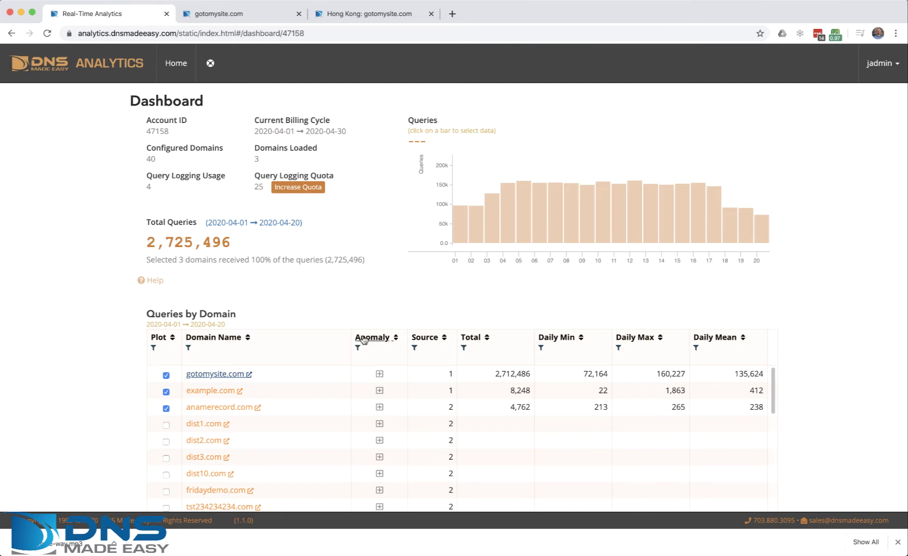
click(380, 375)
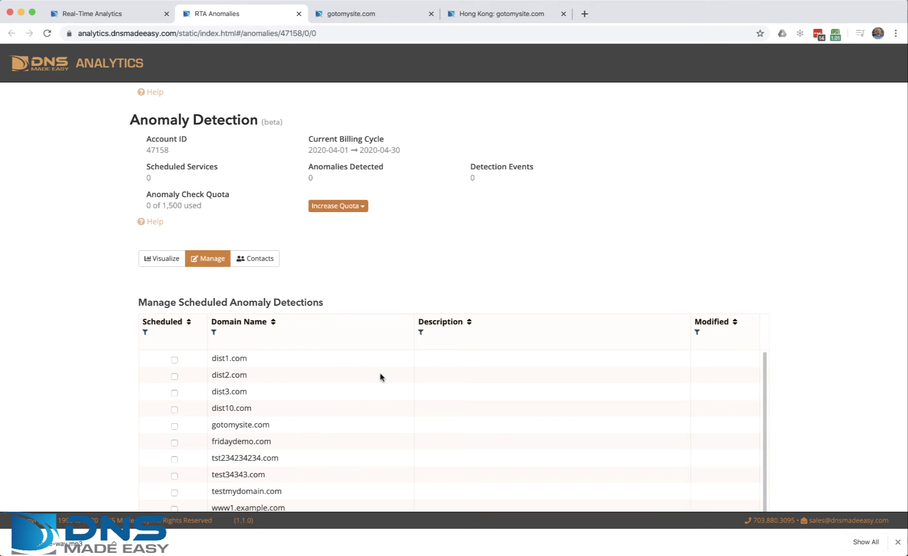
scroll(797, 402, down, 5)
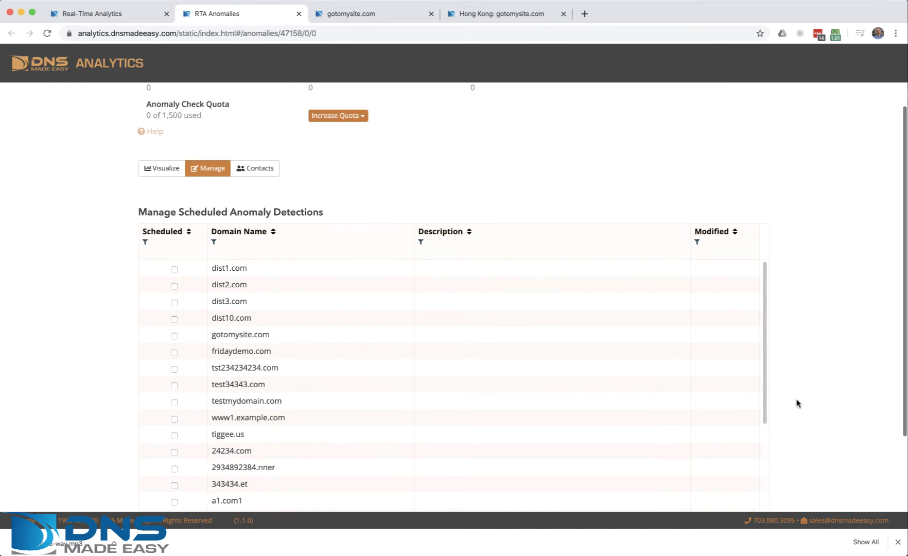
scroll(426, 394, up, 3)
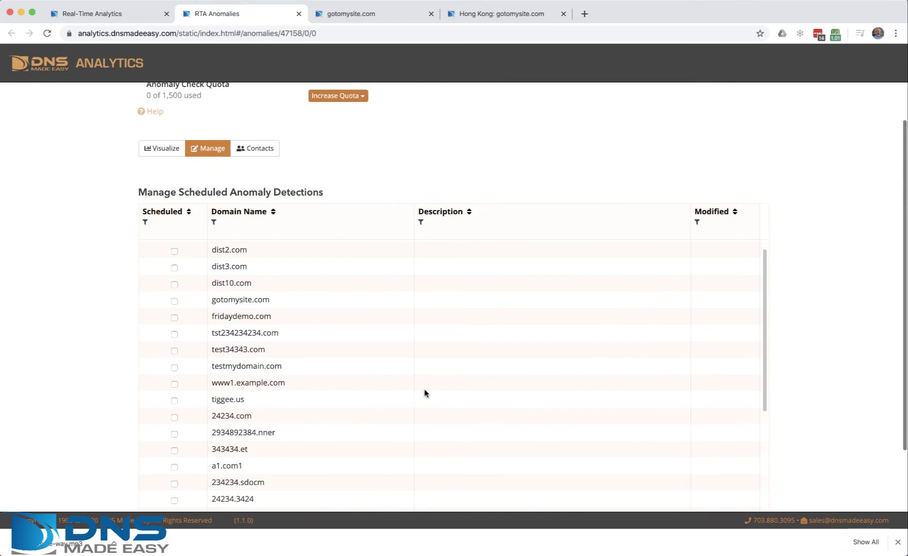
Schedule gotomysite.com for anomaly detection aggregated to world and save.
click(174, 302)
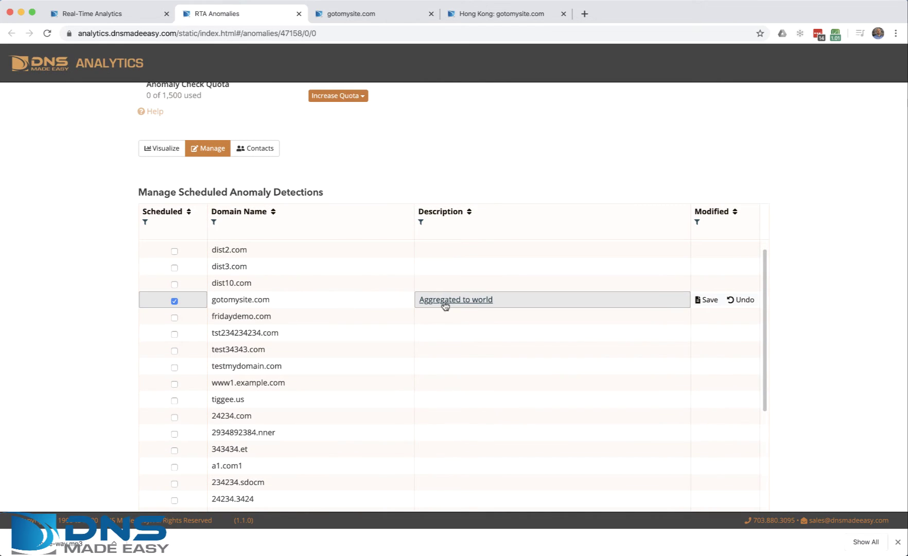
click(486, 301)
click(486, 301)
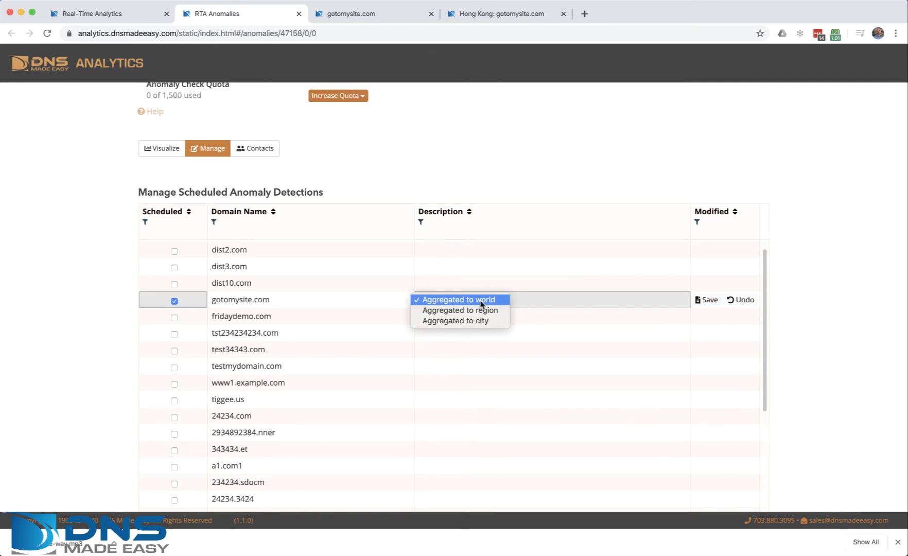
click(479, 299)
click(710, 300)
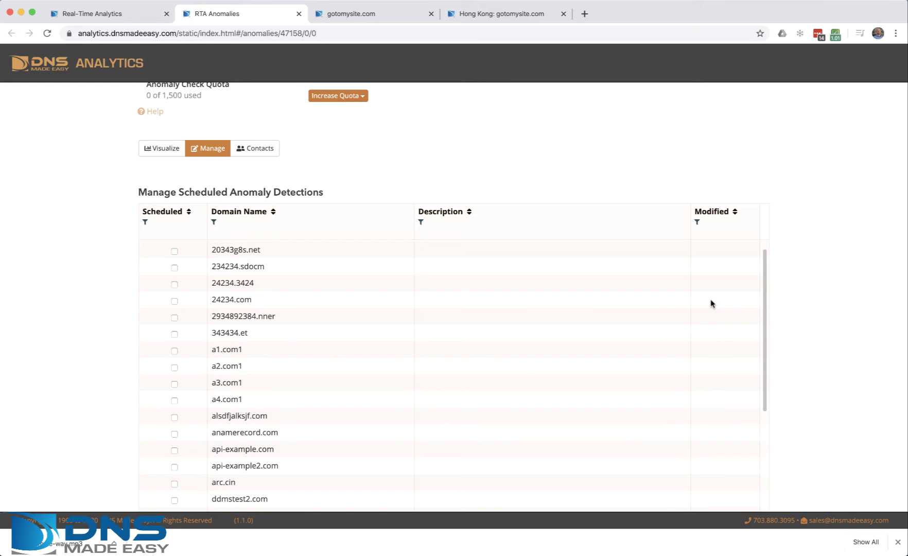
scroll(569, 284, up, 3)
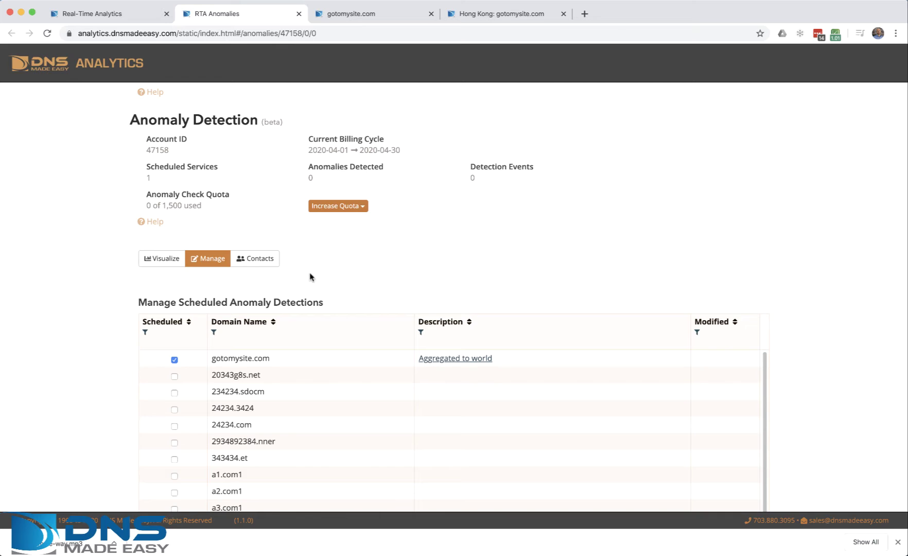
In the Contacts tab, add a new group named DevOPs and save it.
click(249, 260)
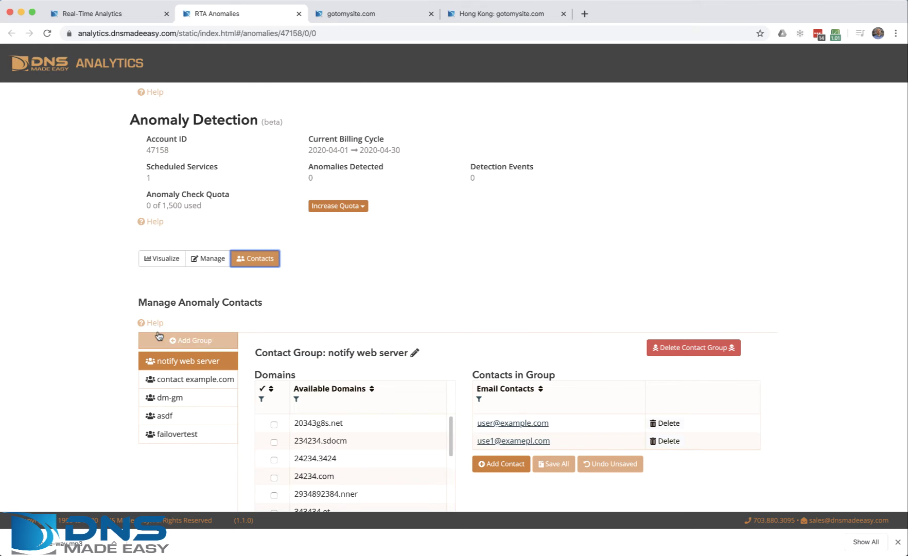
click(190, 341)
click(396, 353)
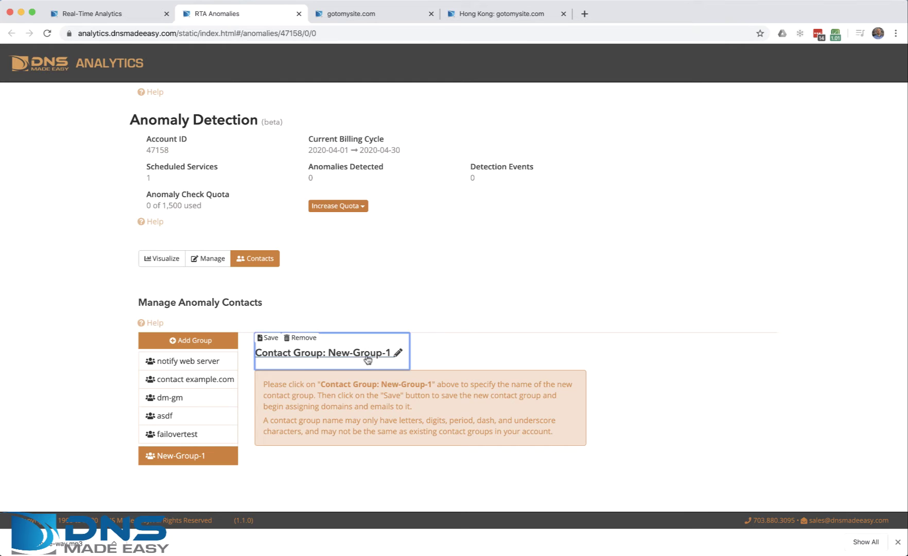
key(BackSpace)
key(BackSpace)
key(BackSpace)
key(BackSpace)
key(BackSpace)
key(BackSpace)
key(BackSpace)
key(BackSpace)
key(BackSpace)
key(BackSpace)
key(BackSpace)
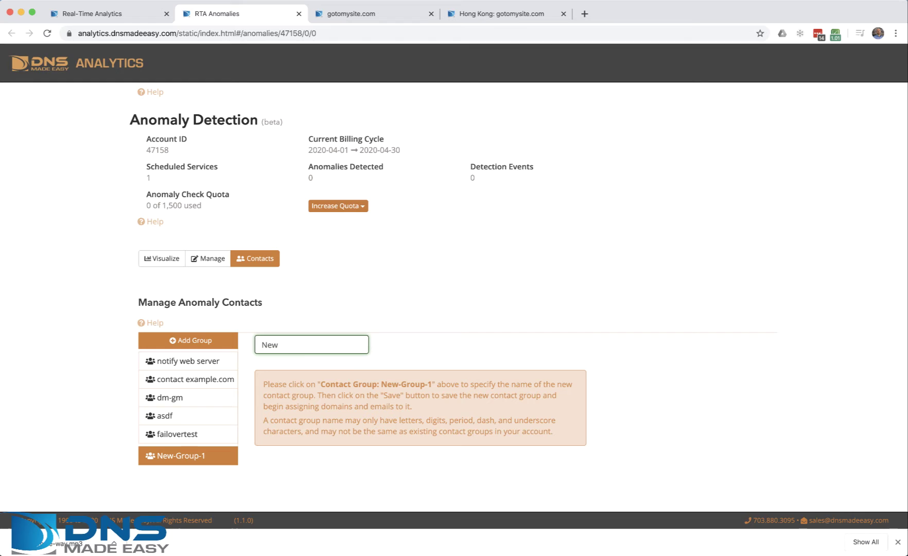
text(DevOPs.)
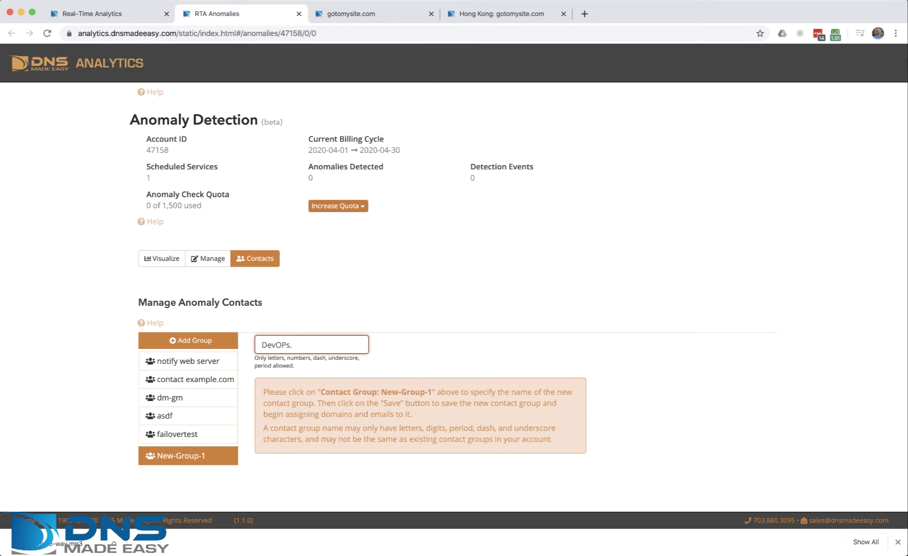
key(BackSpace)
key(BackSpace)
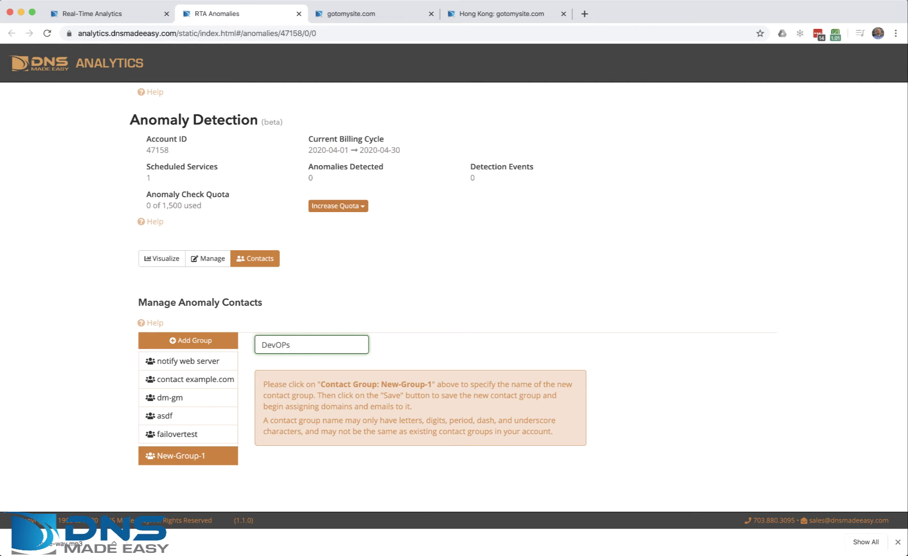
key(Return)
click(268, 337)
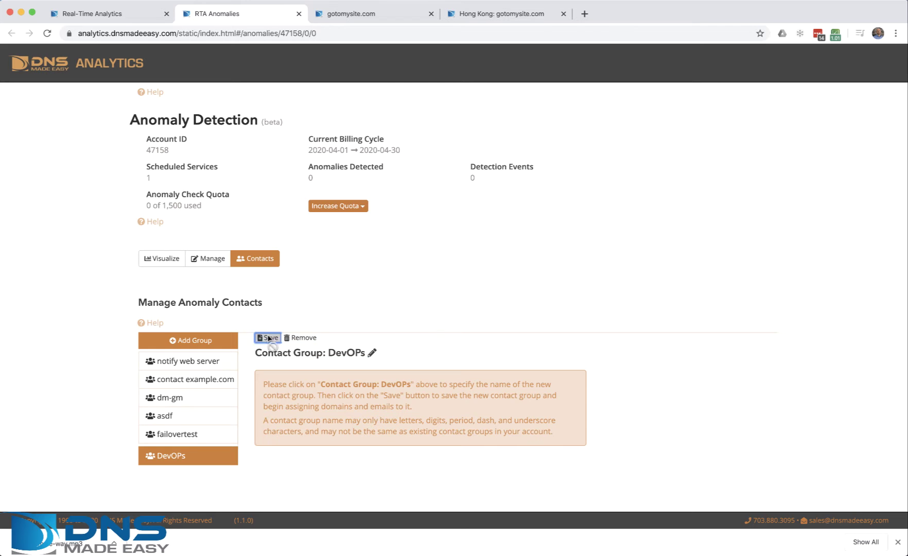
Add a contact row to DevOPs, enter the contact's e-mail address, and save it.
click(500, 429)
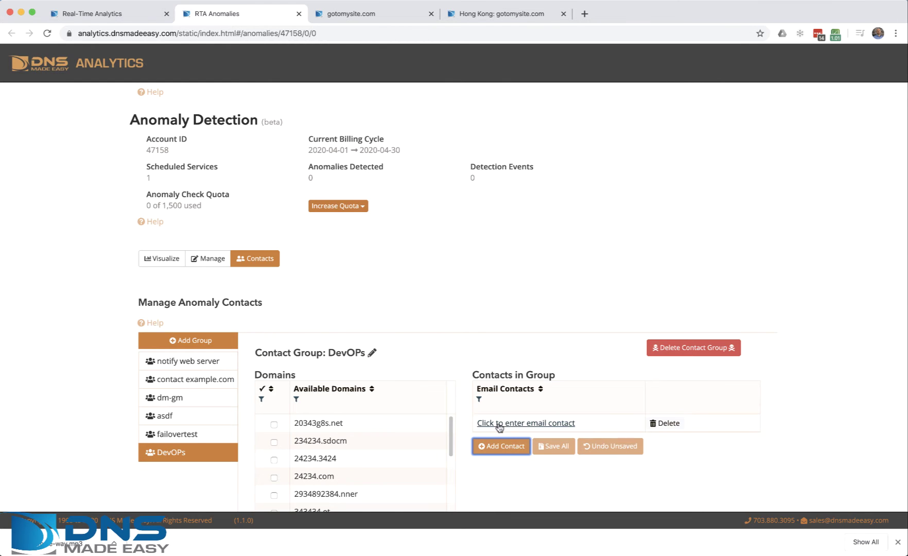
click(511, 423)
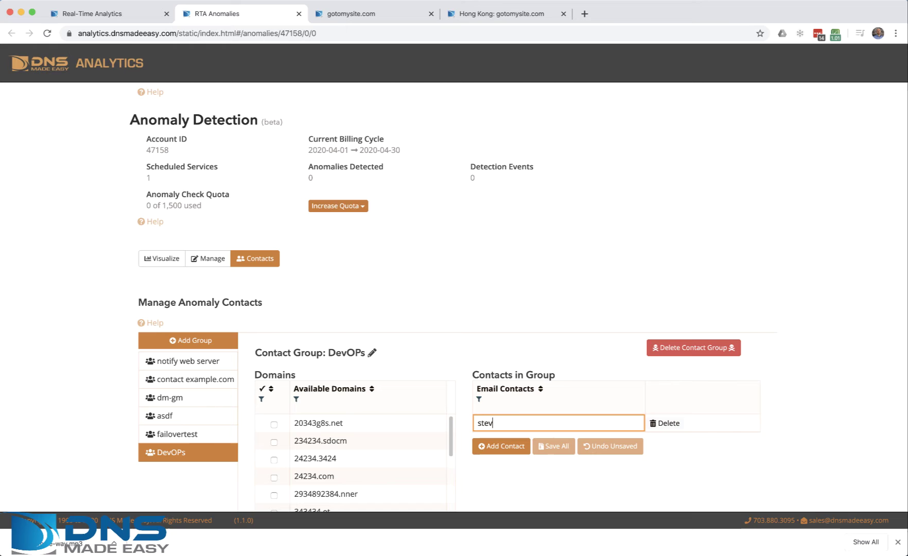
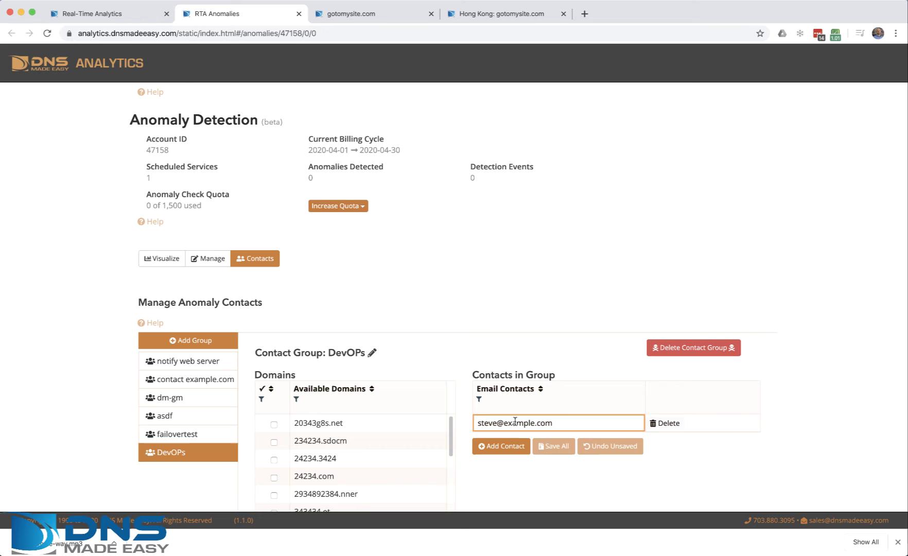
key(Return)
click(654, 423)
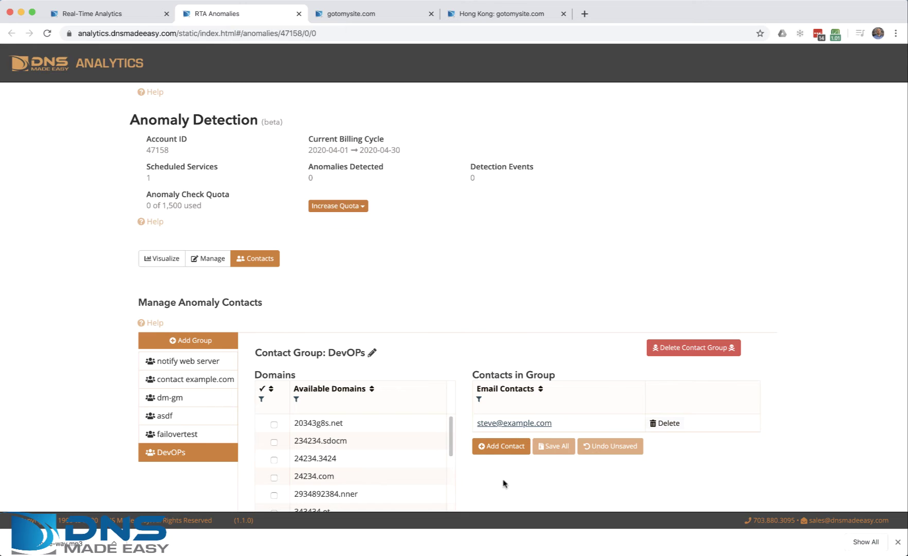
scroll(534, 489, down, 3)
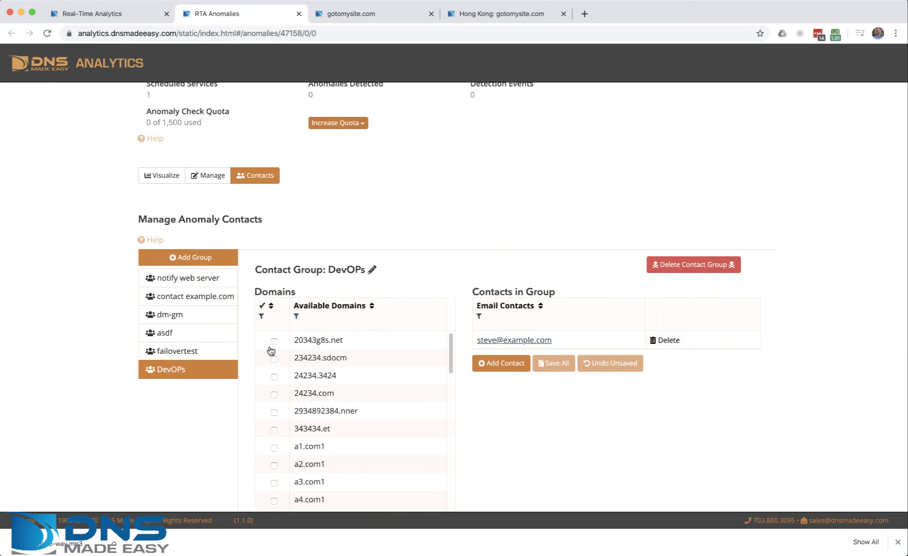
scroll(520, 450, down, 5)
scroll(406, 319, down, 1)
scroll(379, 280, down, 7)
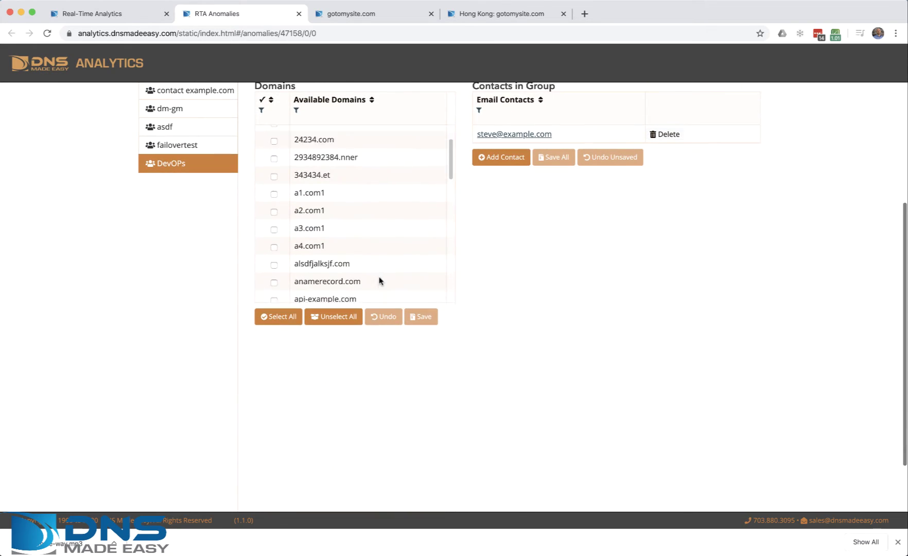
Tick gotomysite.com, fridaydemo.com, mondaydemo2.com and mythursdaydemo.com for DevOPs and save the selection.
scroll(381, 281, up, 2)
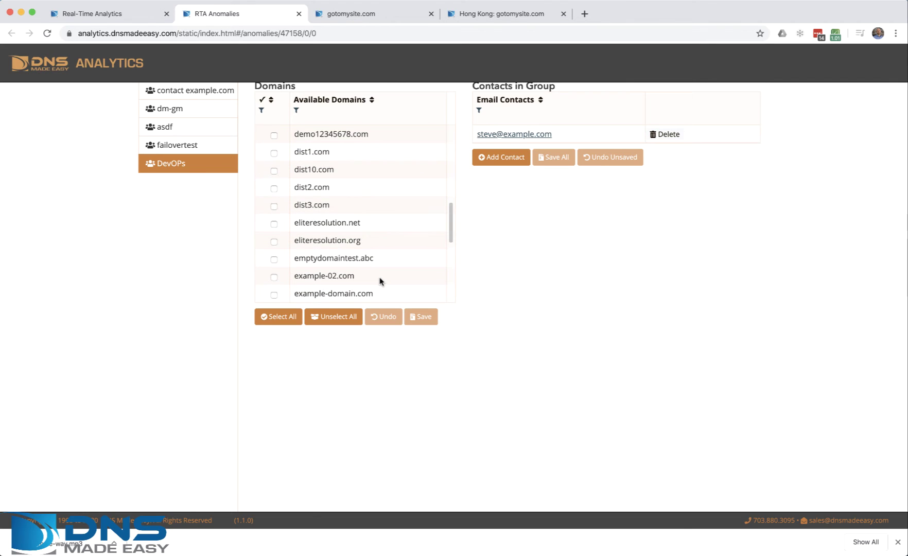
scroll(381, 280, down, 4)
scroll(381, 281, down, 7)
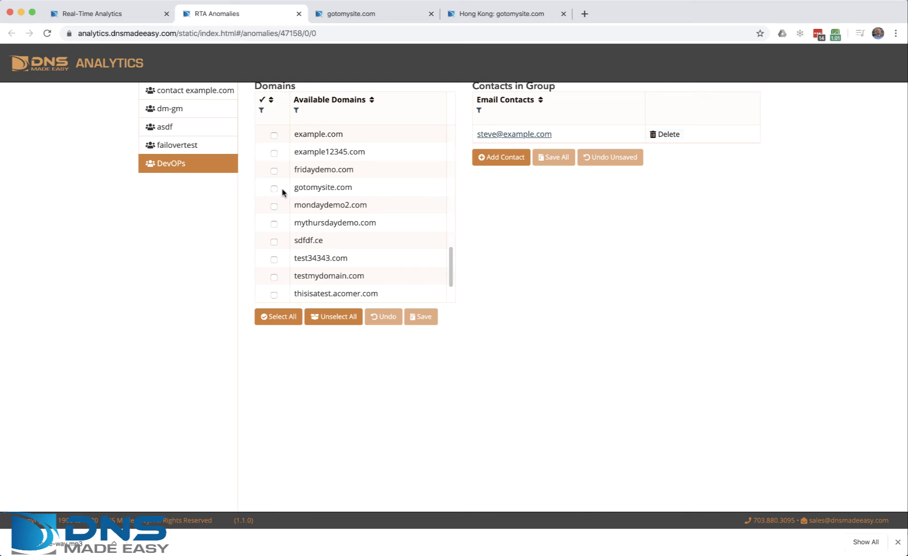
click(274, 189)
click(274, 171)
click(274, 207)
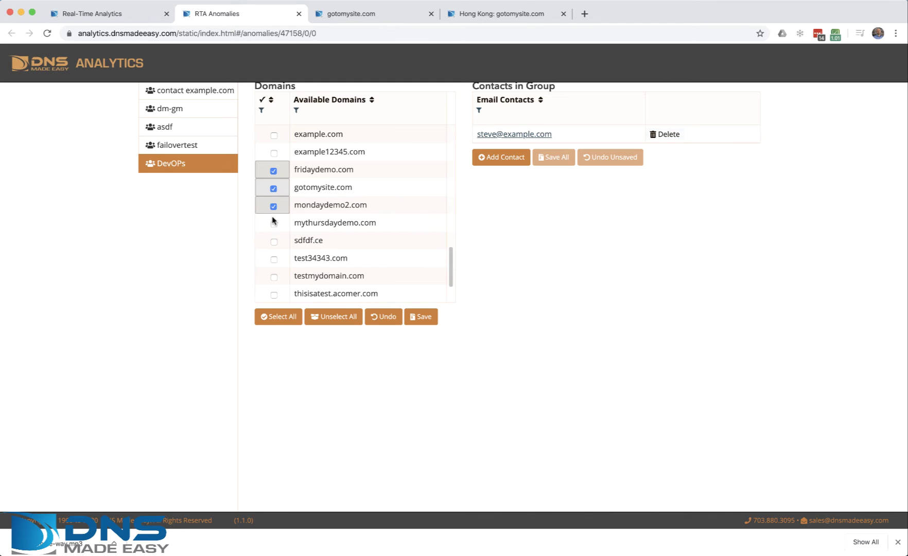
click(274, 225)
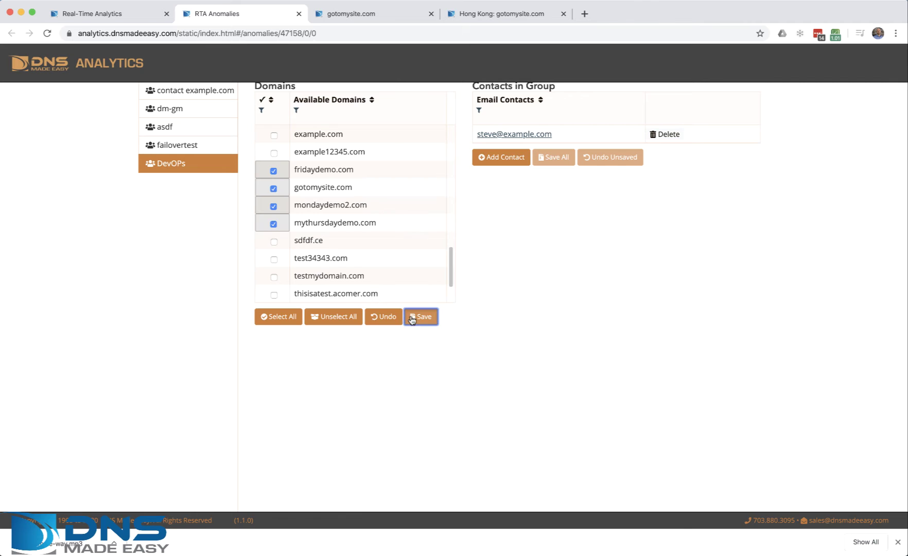
click(419, 316)
scroll(502, 233, up, 5)
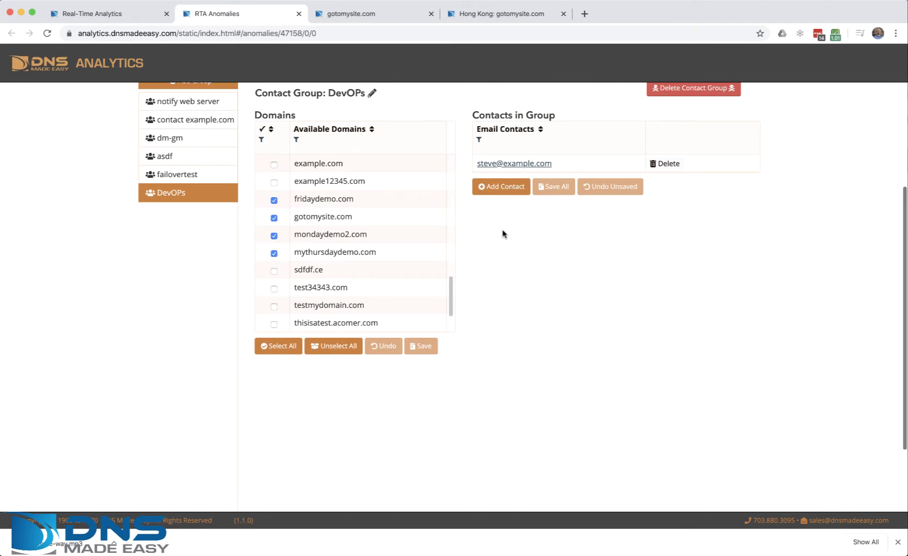
scroll(502, 234, up, 3)
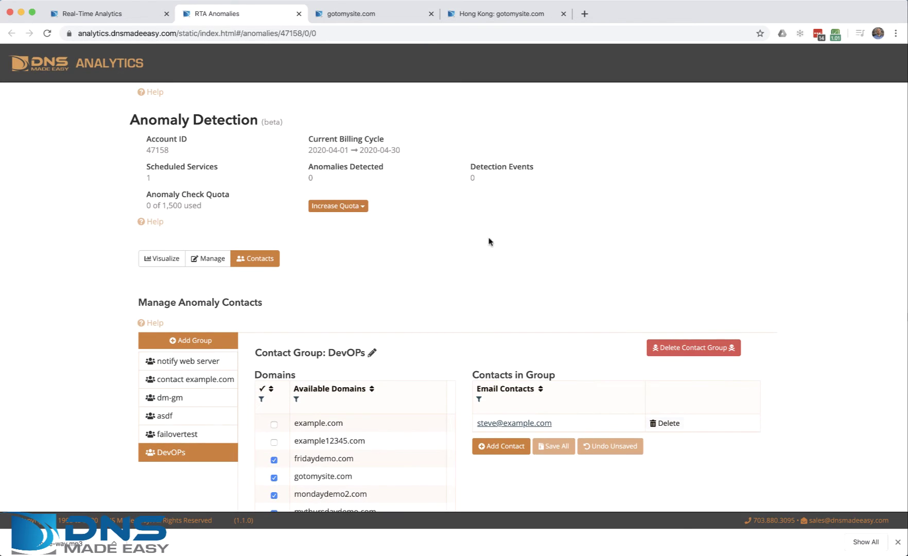
scroll(404, 417, down, 4)
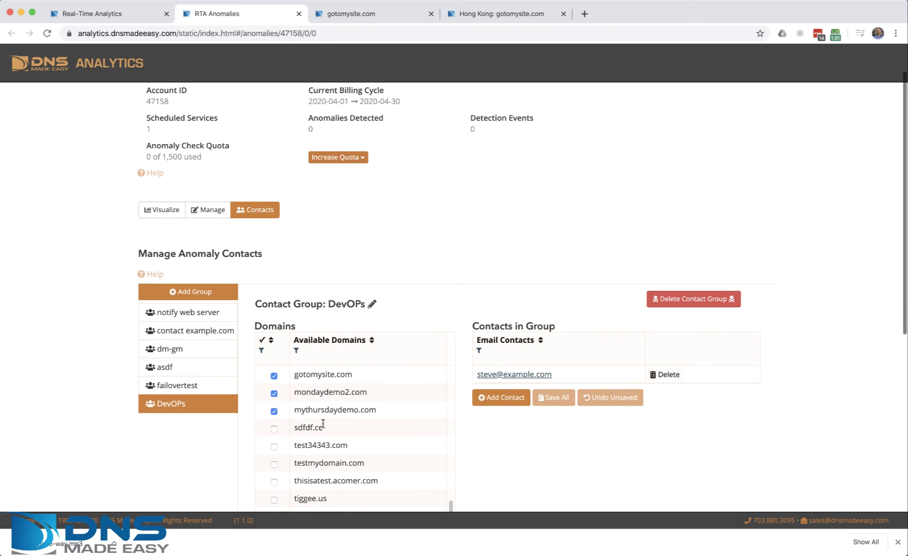
scroll(322, 421, up, 3)
scroll(323, 420, up, 1)
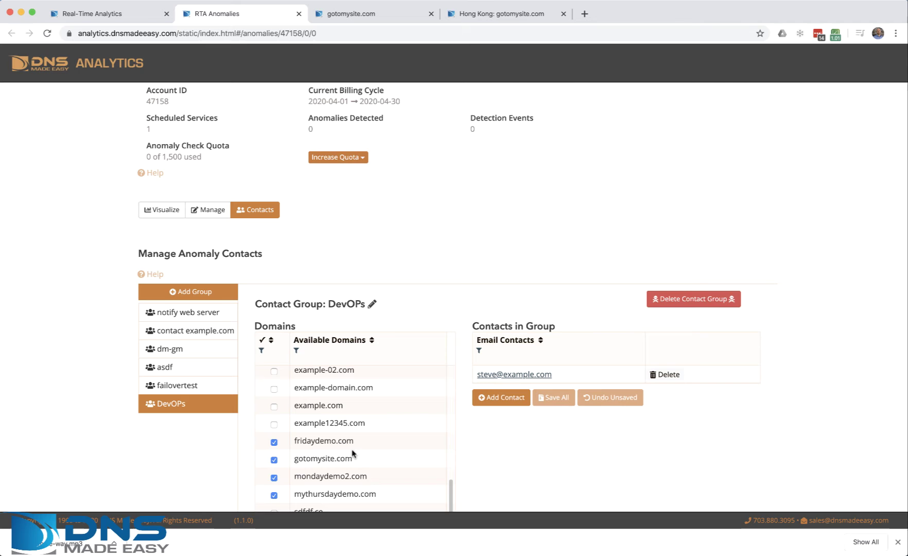
Show Scheduled Anomaly Detections and Events, highlighting the 0 of 1,500 anomaly checks used.
click(215, 211)
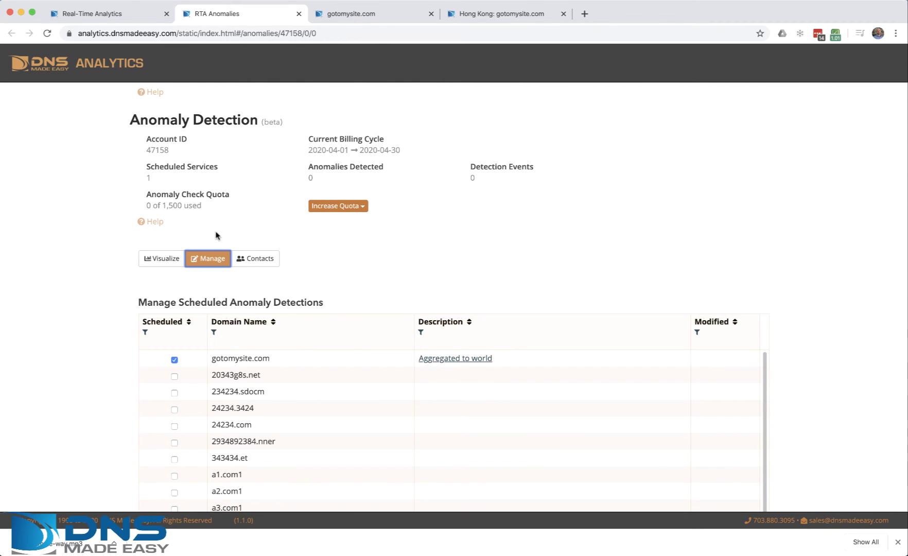
click(159, 258)
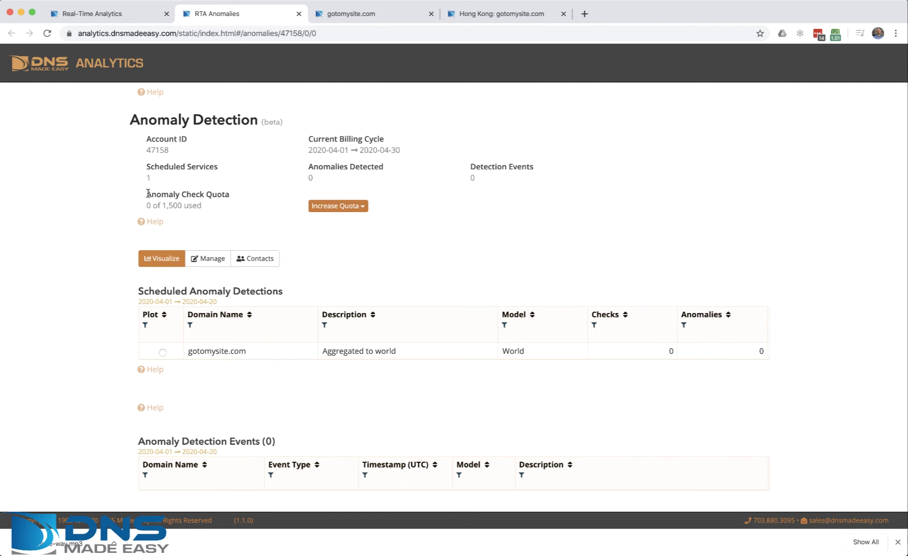
drag(146, 190, 213, 209)
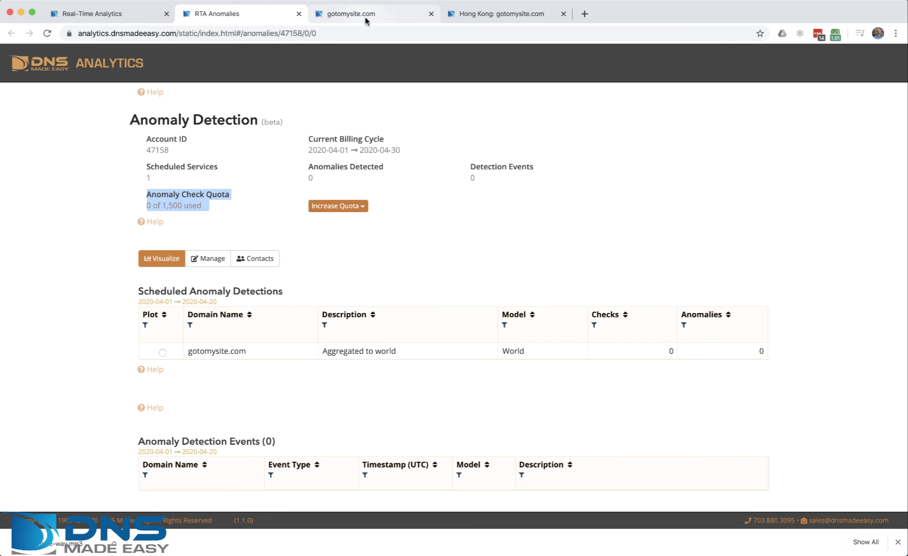
Load the Constellix Analytics site in a new browser tab.
click(584, 13)
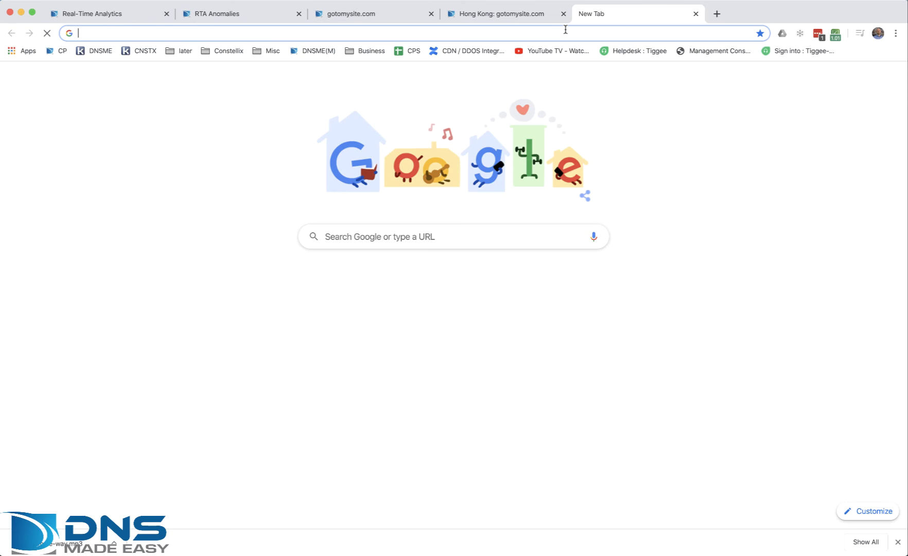
text(ana)
key(Right)
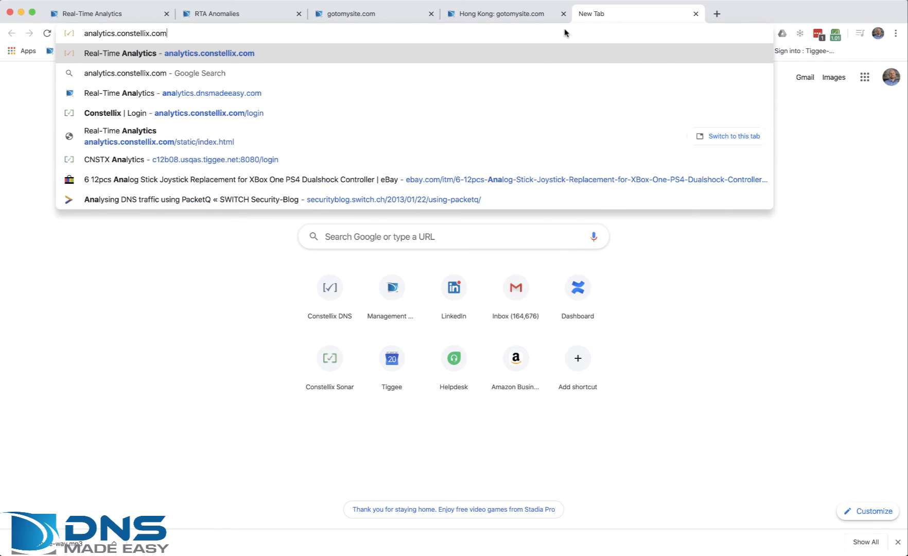
key(Return)
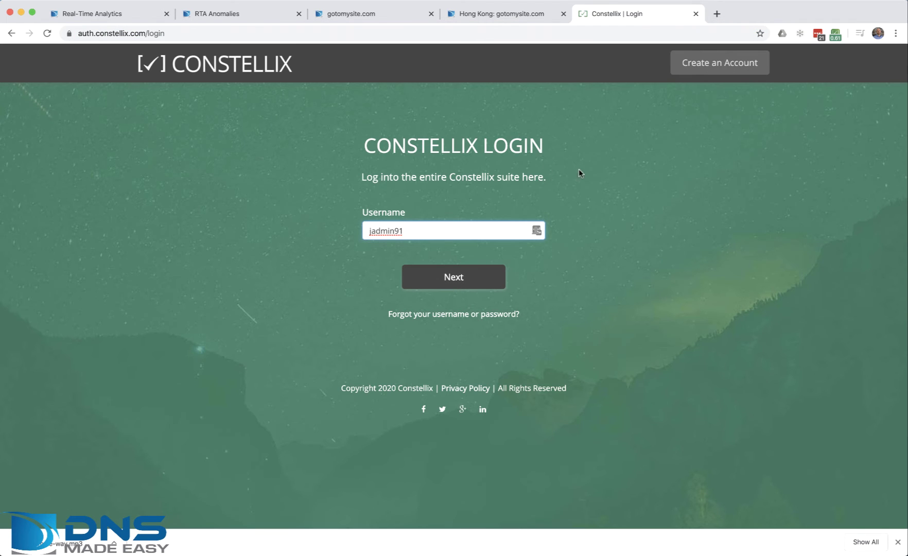
Sign in with the saved LastPass Constellix login and scroll to the Queries by Domain table.
click(817, 34)
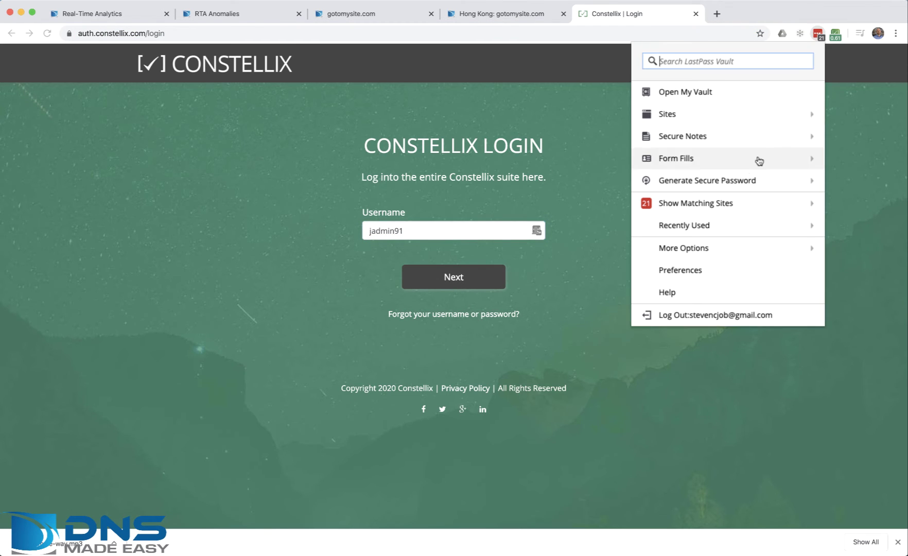
click(713, 203)
scroll(701, 165, down, 4)
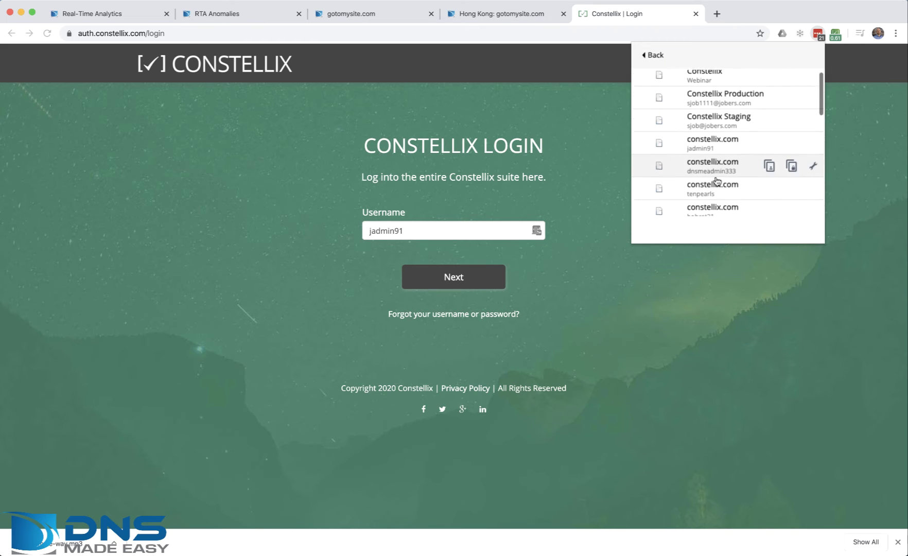
click(700, 167)
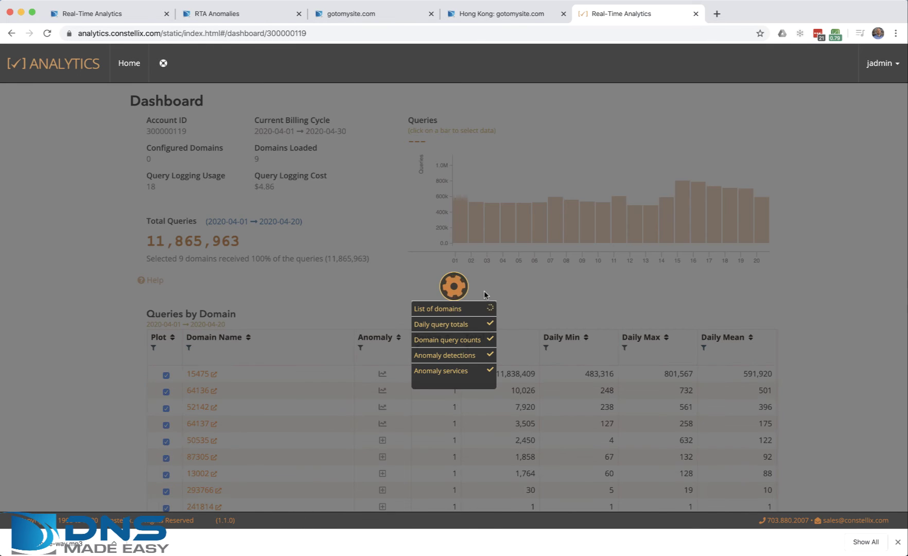
scroll(817, 337, down, 5)
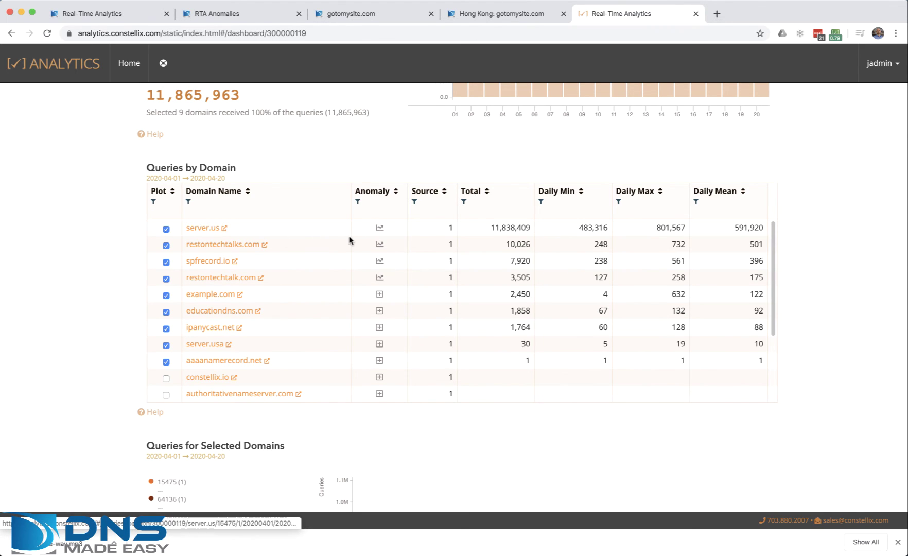
Open the anomaly detections for server.us in a new tab.
click(379, 228)
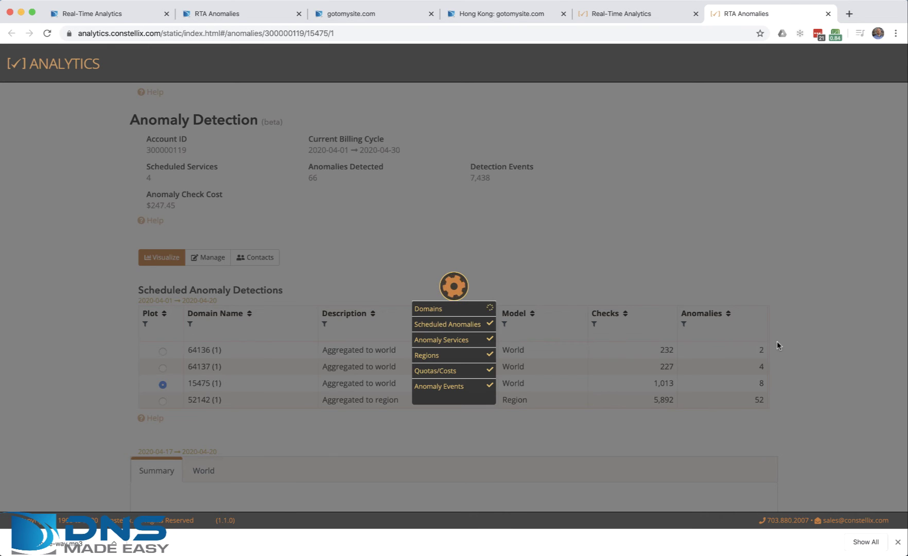
scroll(779, 346, down, 5)
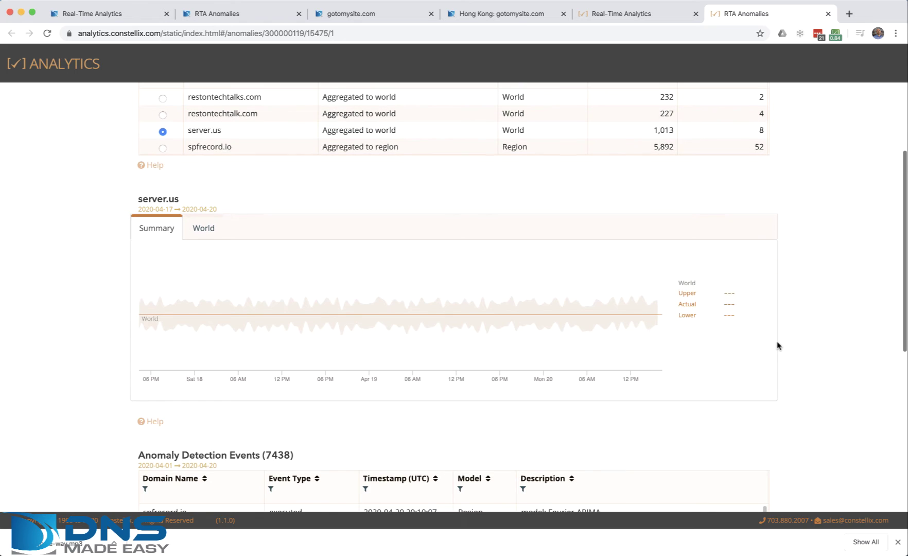
scroll(665, 285, up, 2)
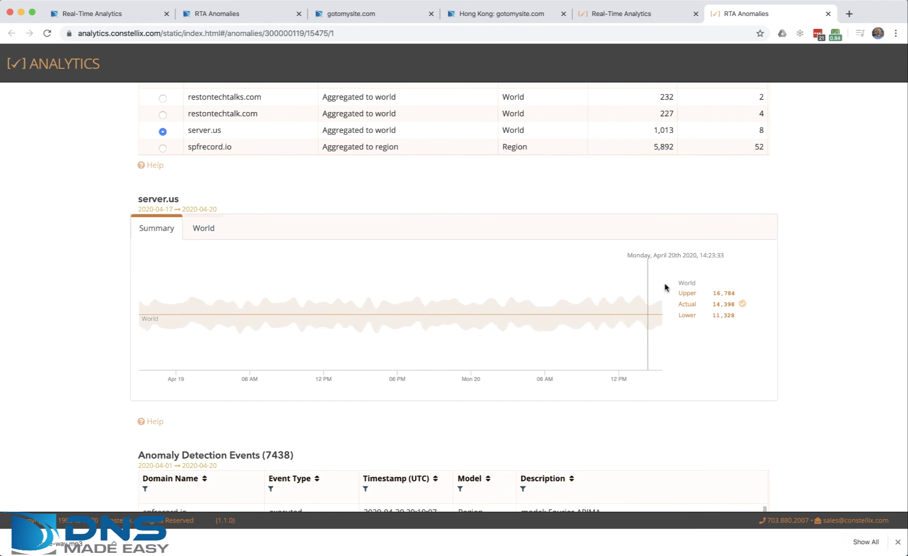
scroll(742, 264, up, 3)
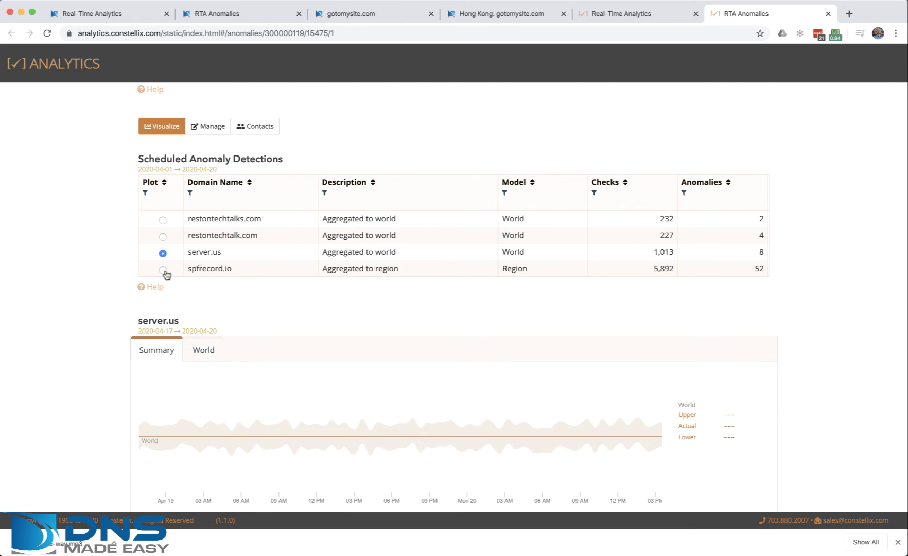
Plot spfrecord.io's anomalies and display its North America East query-count chart.
click(162, 270)
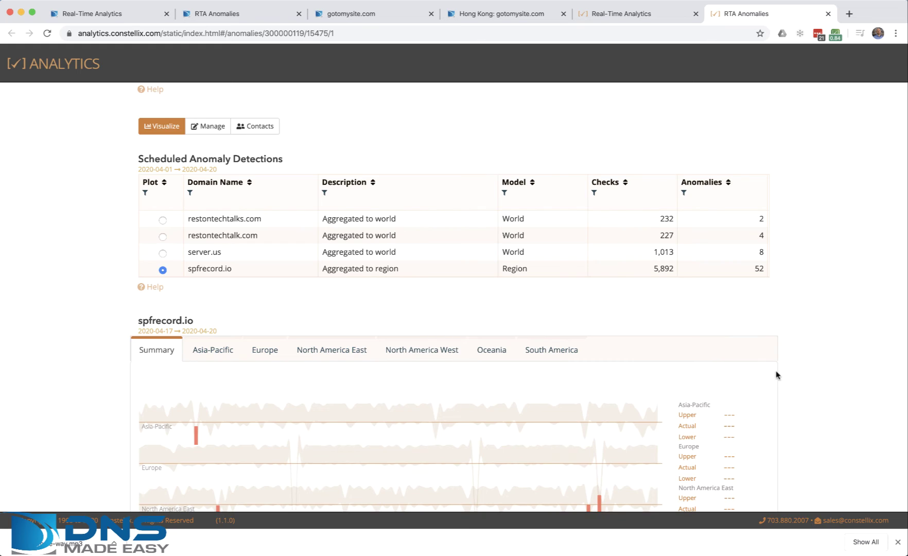
scroll(825, 371, down, 1)
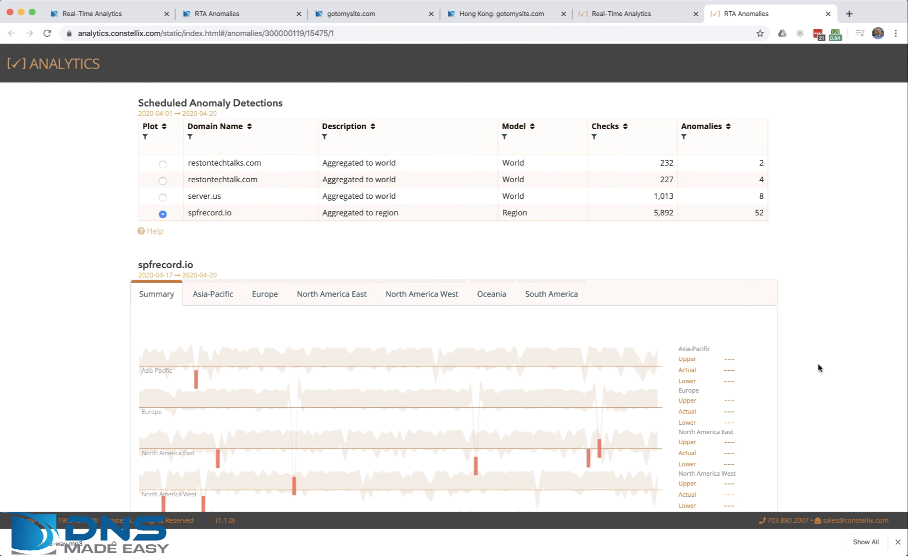
scroll(803, 370, down, 1)
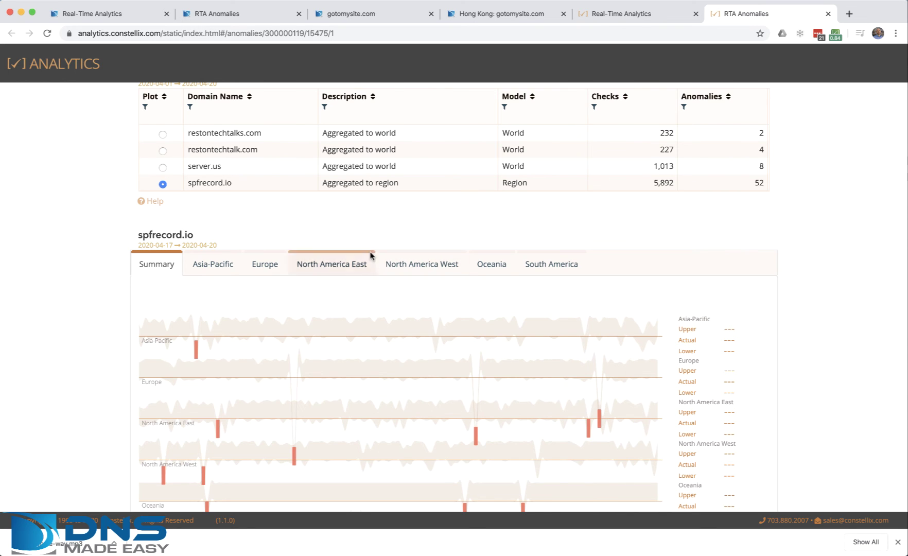
click(335, 266)
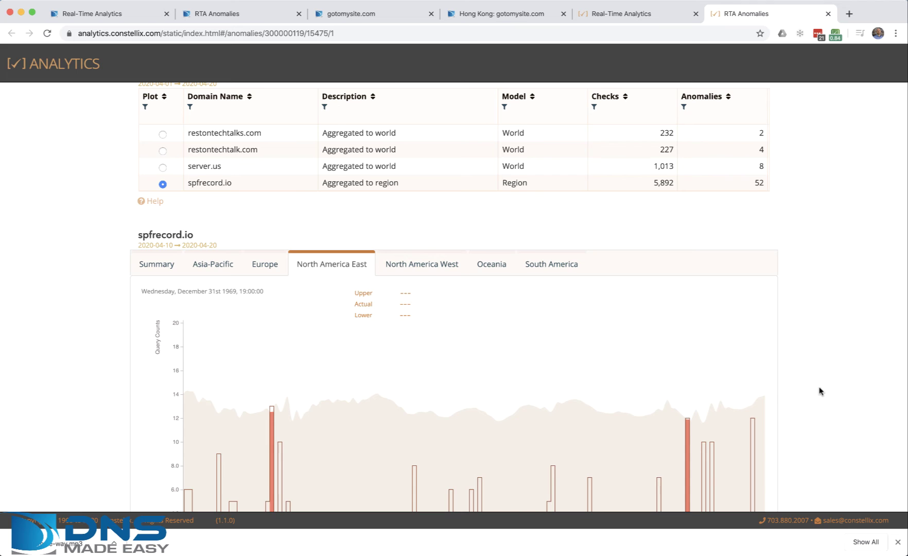
scroll(822, 390, down, 6)
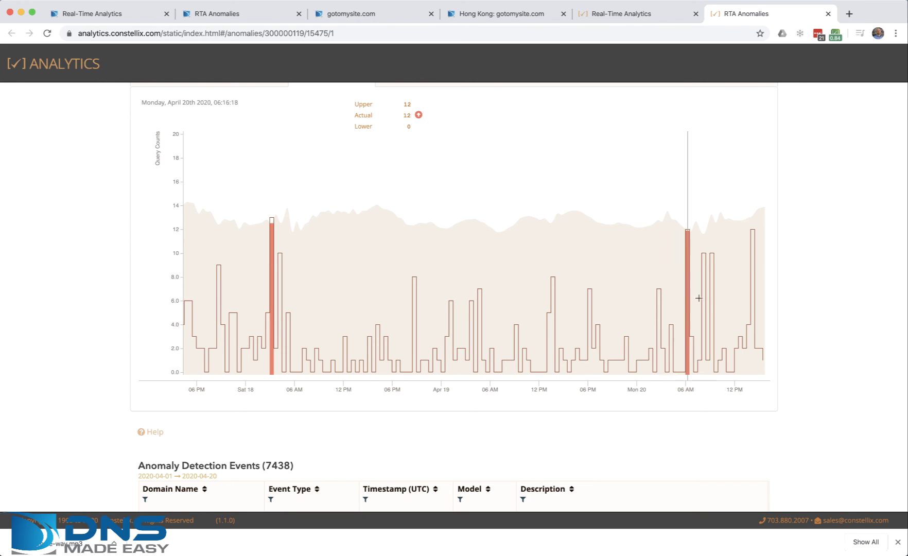
scroll(813, 301, up, 10)
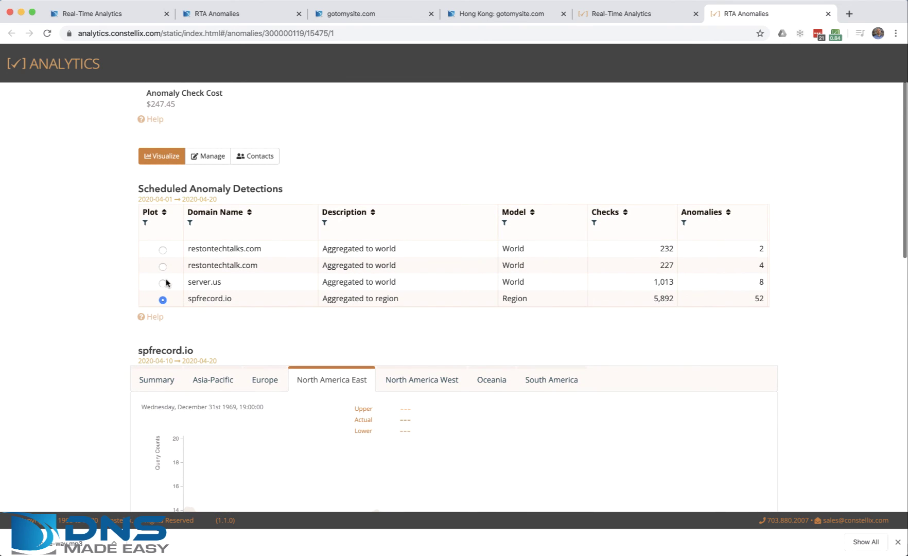
Plot restontechtalks.com's World query-count chart, showing its 2 anomalies, including 74 queries against an upper bound of 59.
click(163, 250)
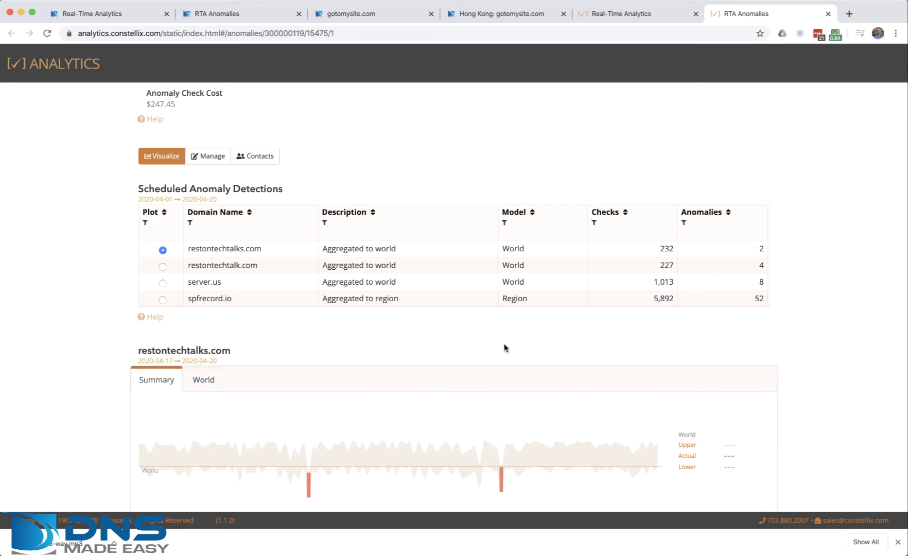
click(203, 379)
scroll(859, 379, down, 8)
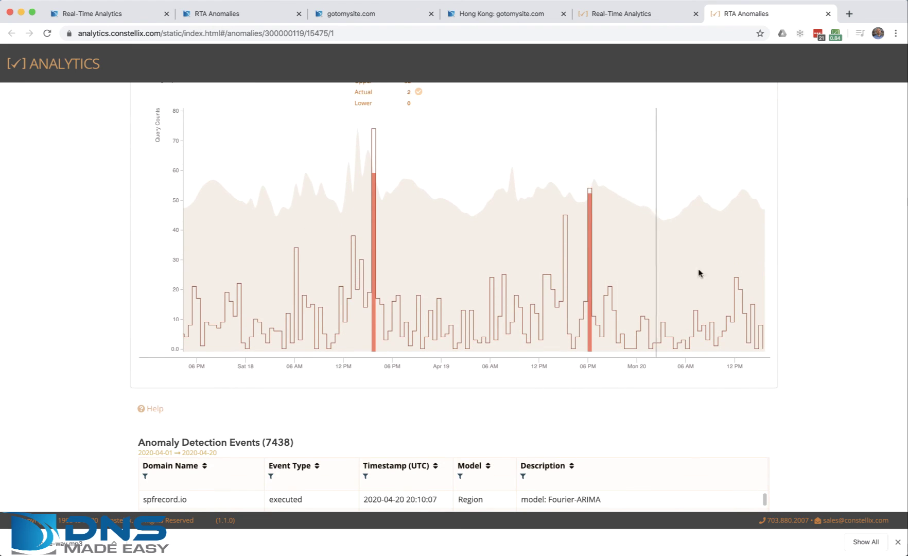
scroll(820, 257, down, 1)
scroll(616, 276, up, 3)
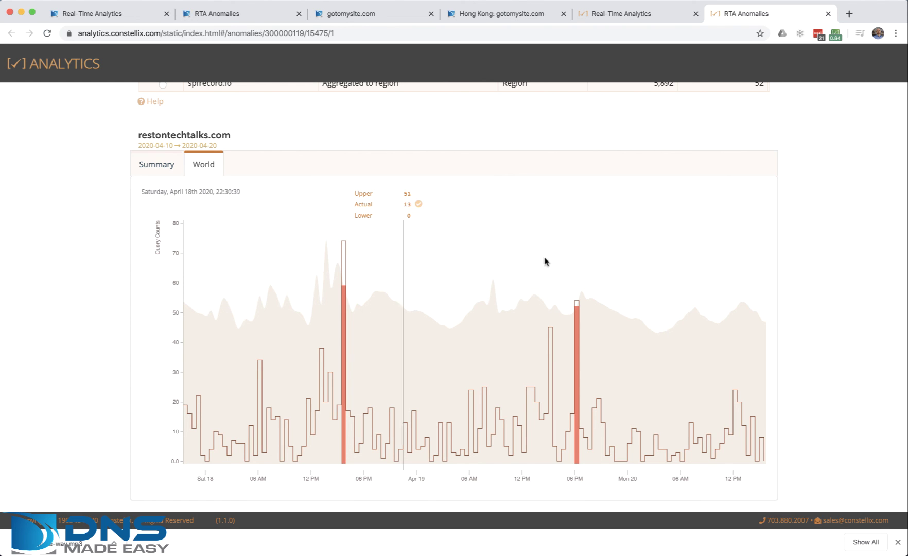
scroll(813, 261, up, 5)
scroll(556, 219, up, 3)
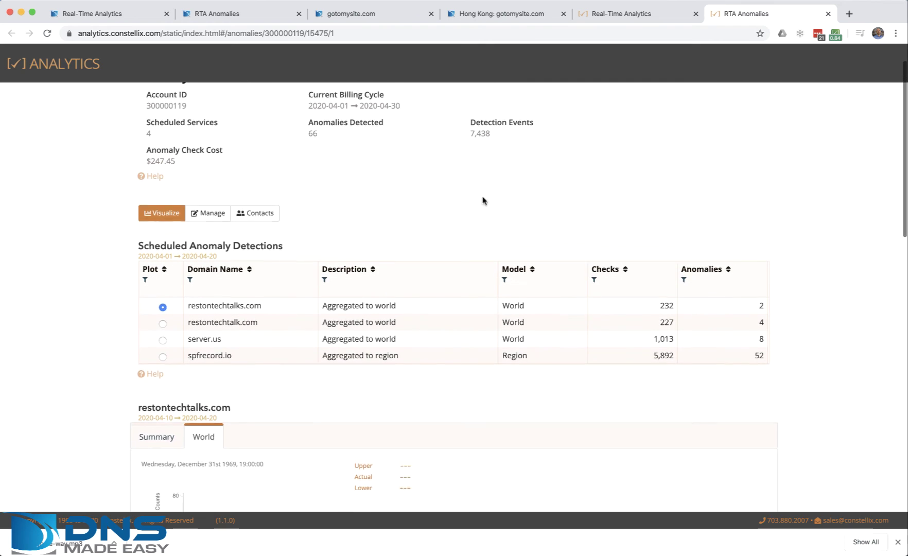
Start the live query log for server.us at the Frankfurt location from Real-Time Analytics.
click(618, 13)
click(215, 229)
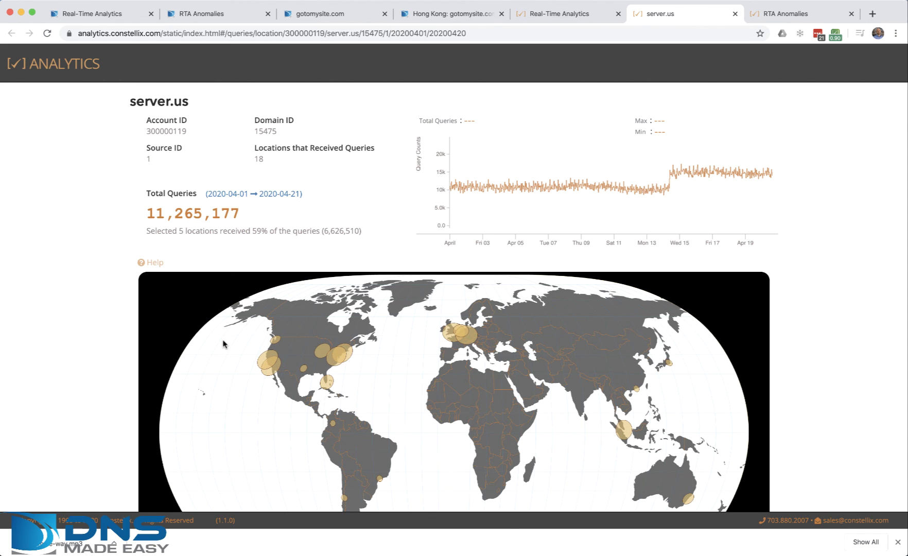
scroll(832, 375, down, 7)
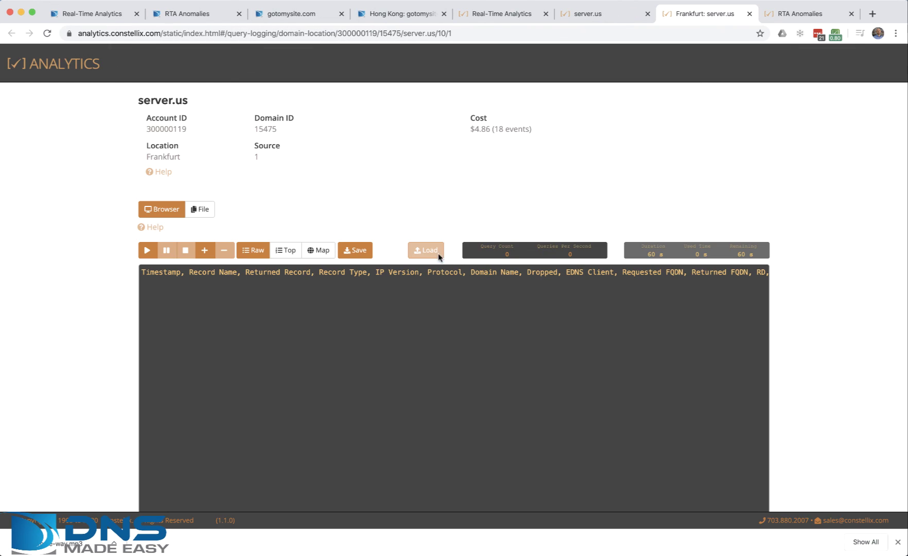
click(147, 251)
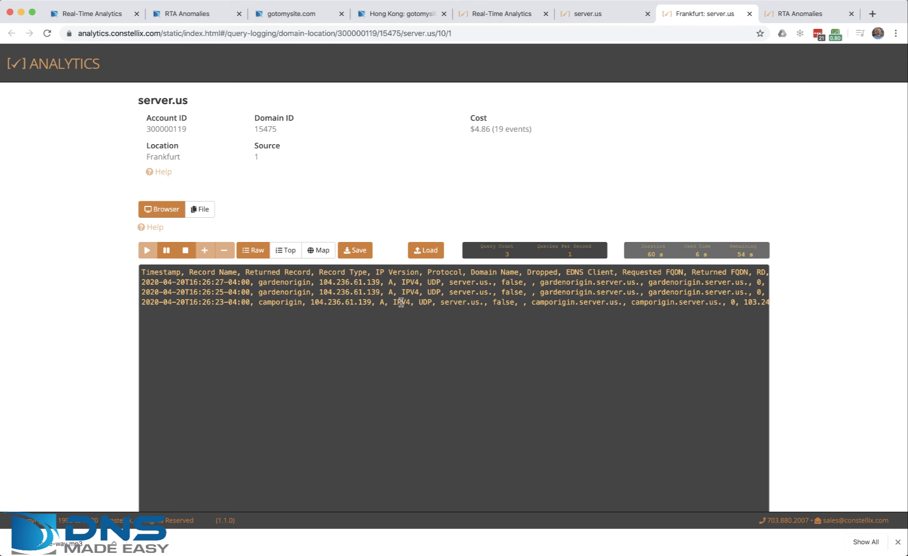
Map the Frankfurt queries, then cycle Top breakdowns from Source Address through ISO Country.
click(319, 250)
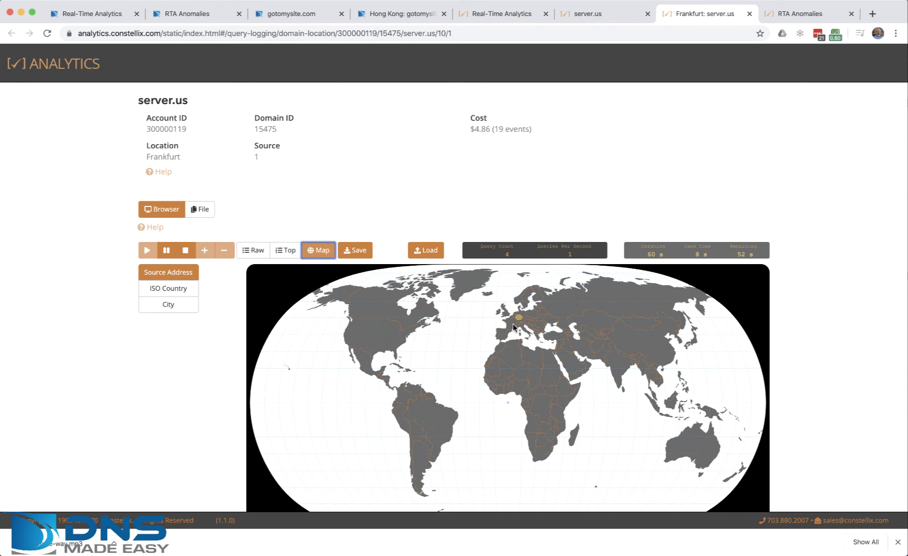
click(518, 318)
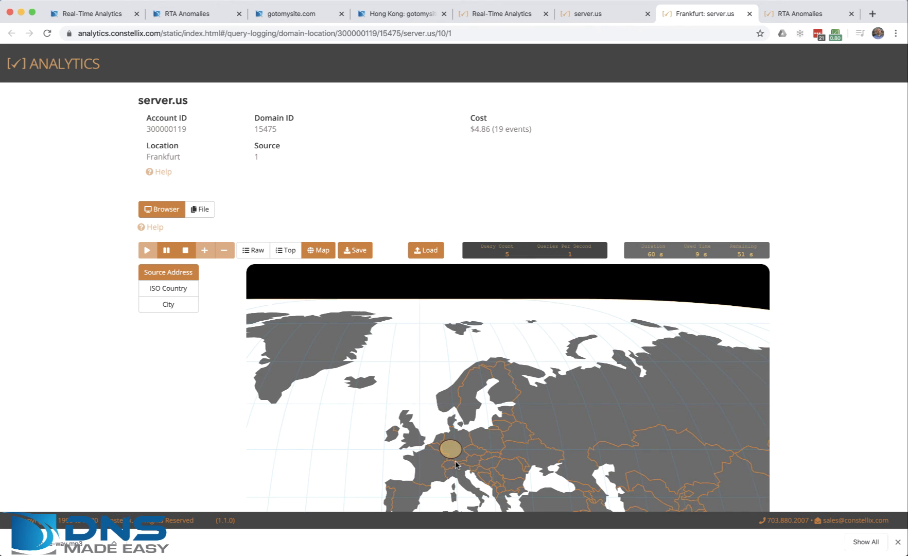
click(291, 251)
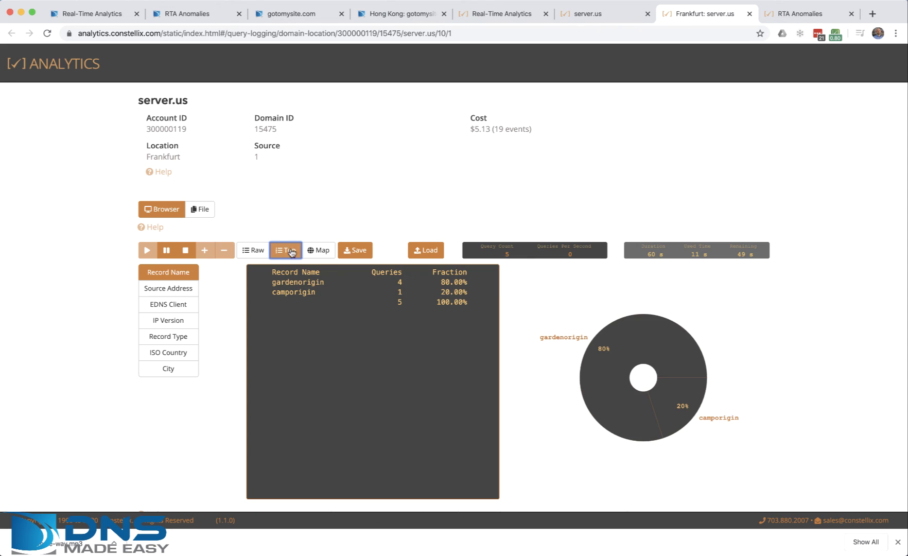
click(157, 289)
click(162, 305)
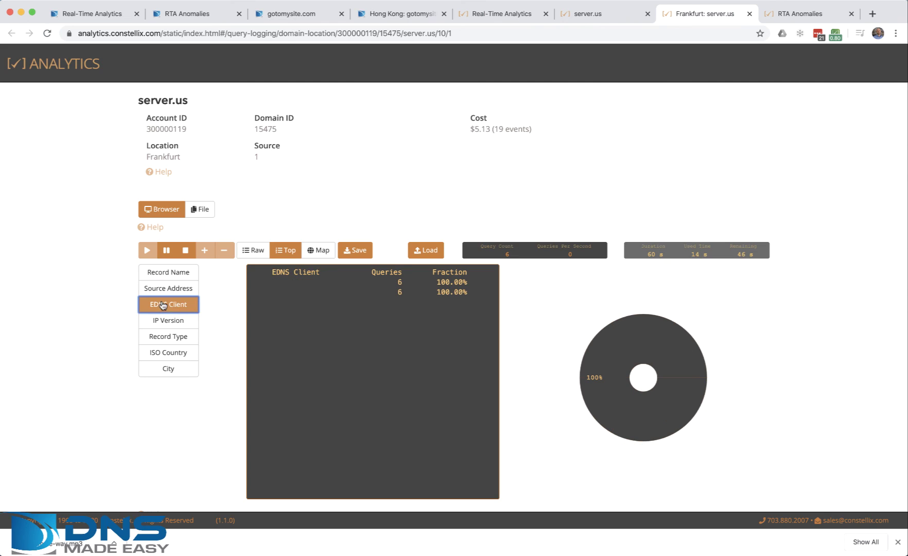
click(177, 324)
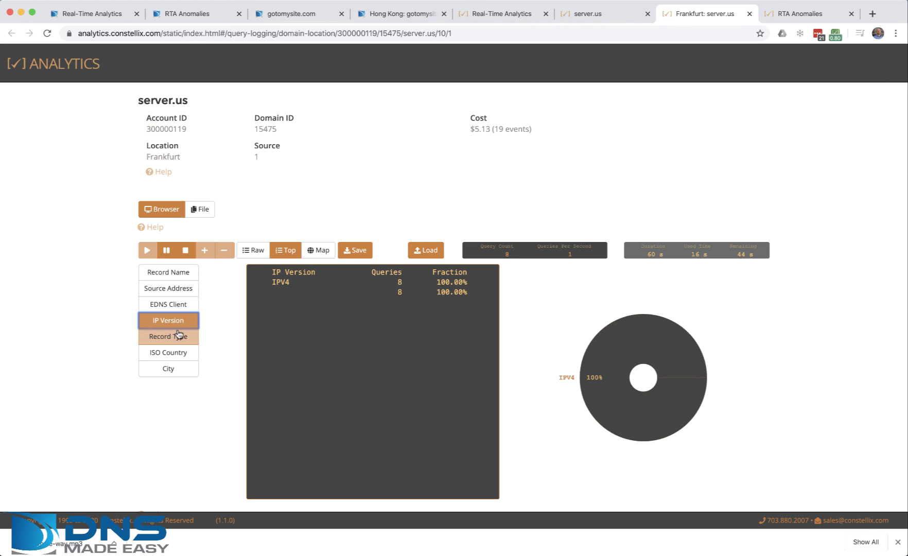
click(178, 337)
click(179, 355)
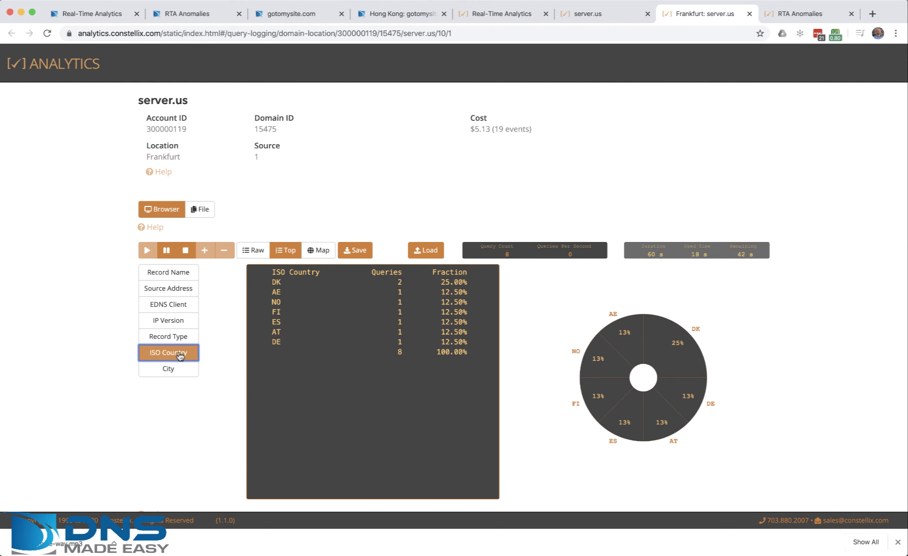